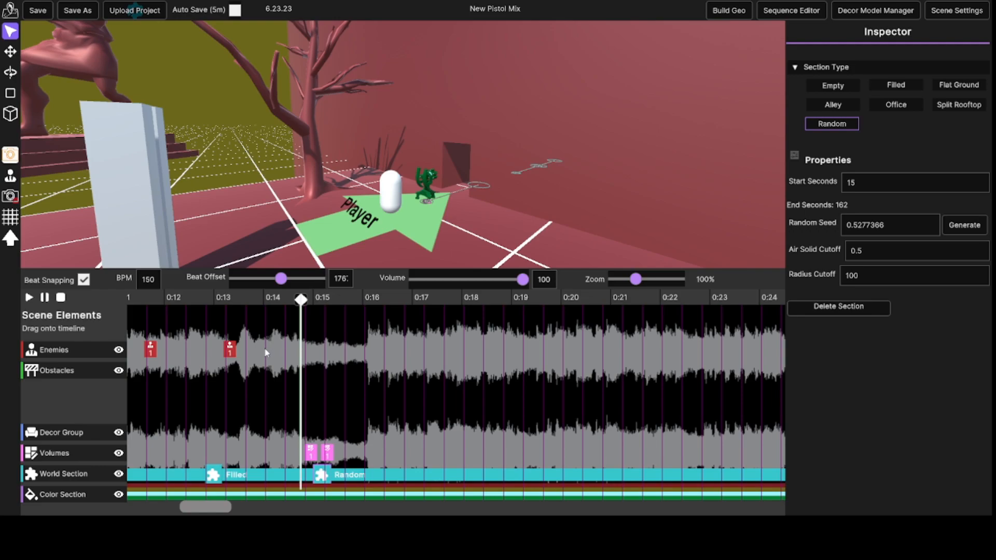
Move along the song's timeline and play a short passage from about 0:27
{"action": "left_click_drag", "start_coordinate": [265, 353], "coordinate": [247, 352]}
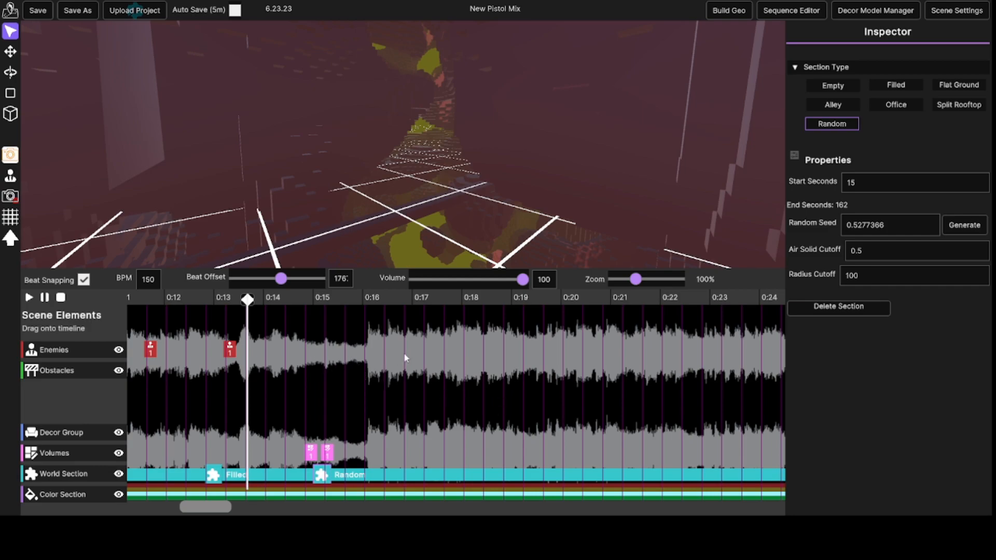
{"action": "left_click_drag", "start_coordinate": [369, 378], "coordinate": [549, 378]}
{"action": "left_click_drag", "start_coordinate": [204, 500], "coordinate": [222, 501]}
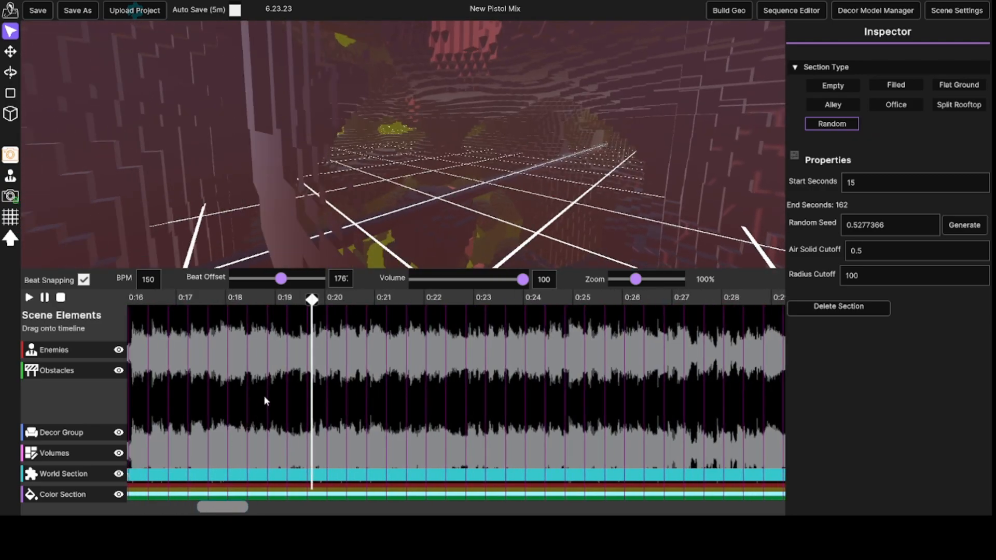
{"action": "left_click_drag", "start_coordinate": [212, 509], "coordinate": [256, 507]}
{"action": "left_click", "coordinate": [326, 449]}
{"action": "key", "text": "space"}
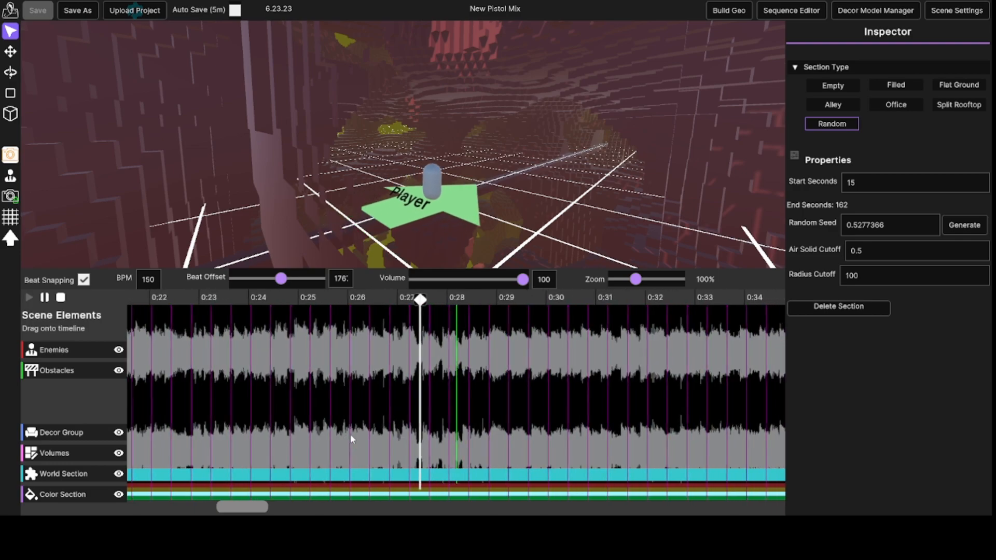
{"action": "key", "text": "space"}
Play a short passage of the song from about 0:38 to listen for a distinct beat
{"action": "left_click_drag", "start_coordinate": [245, 507], "coordinate": [287, 510]}
{"action": "left_click", "coordinate": [311, 491]}
{"action": "key", "text": "space"}
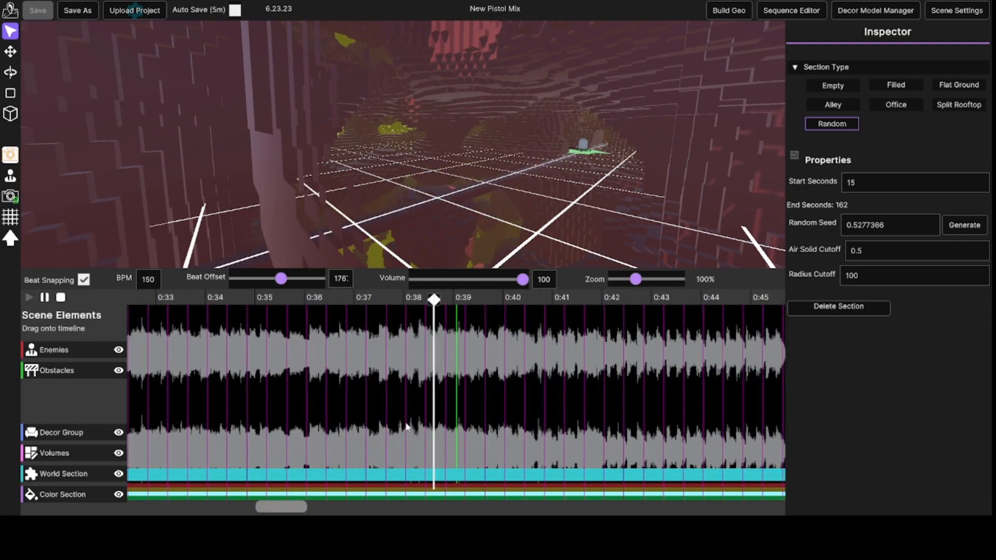
{"action": "key", "text": "space"}
Reduce the playback volume to about 58, testing it on the passage leading up to 0:42
{"action": "left_click_drag", "start_coordinate": [523, 280], "coordinate": [453, 280]}
{"action": "key", "text": "space"}
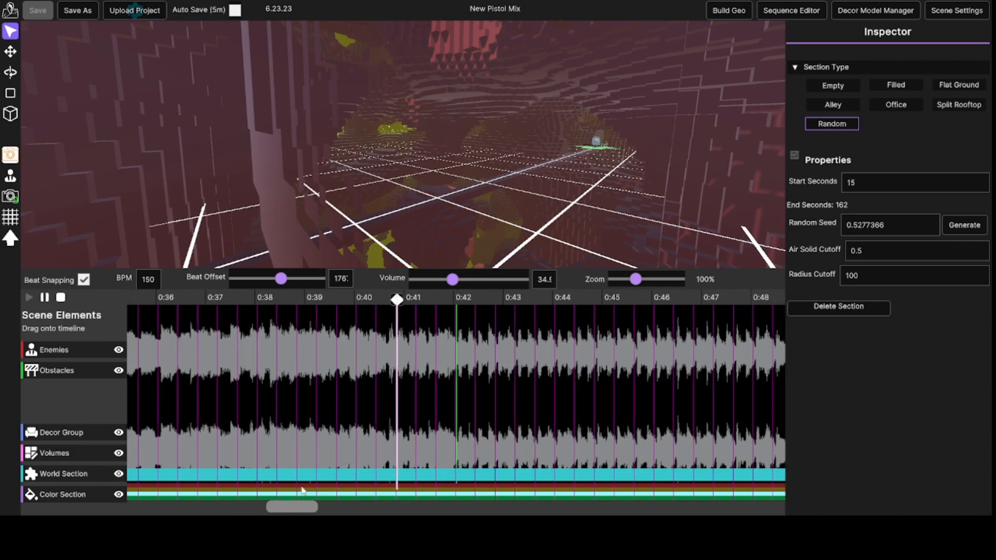
{"action": "key", "text": "space"}
{"action": "left_click", "coordinate": [419, 459]}
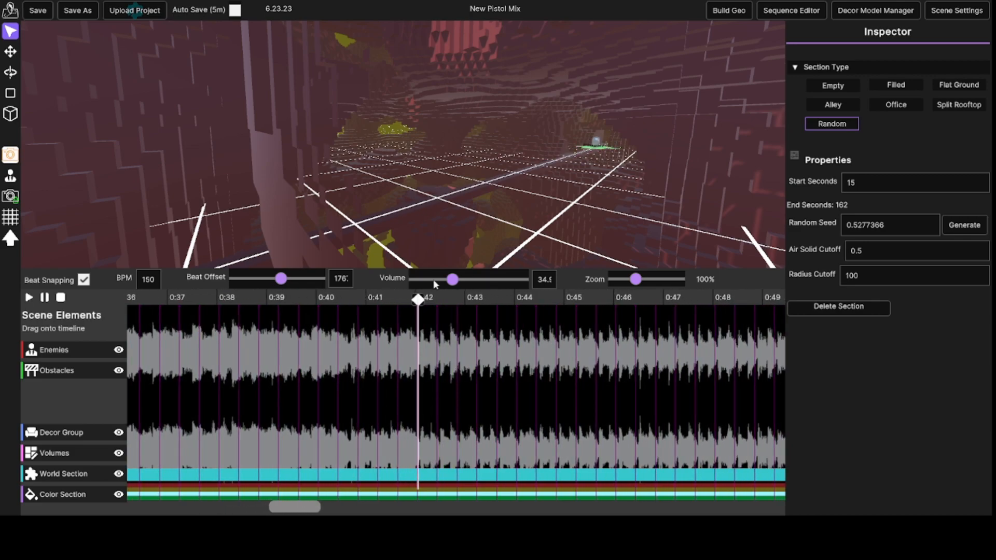
{"action": "left_click_drag", "start_coordinate": [453, 279], "coordinate": [478, 280]}
Play short passages from about 0:37 and 0:40, looking for clear beats in the detailed waveform
{"action": "left_click_drag", "start_coordinate": [636, 279], "coordinate": [678, 280]}
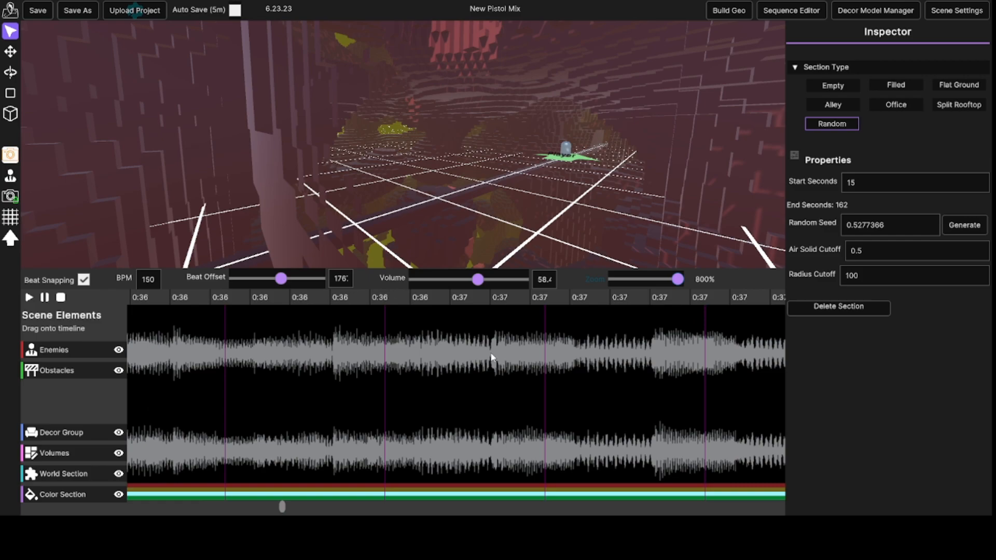
{"action": "left_click", "coordinate": [334, 439]}
{"action": "key", "text": "space"}
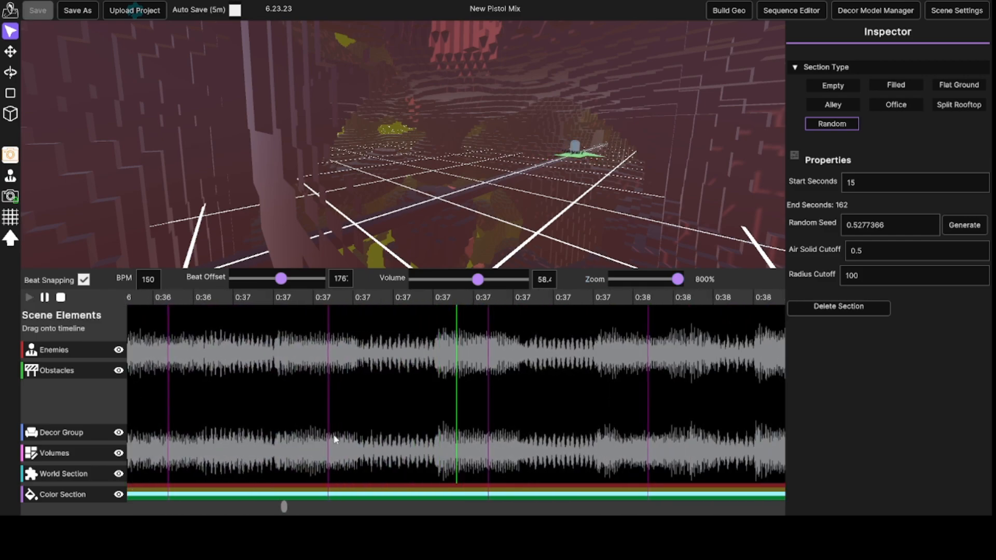
{"action": "key", "text": "space"}
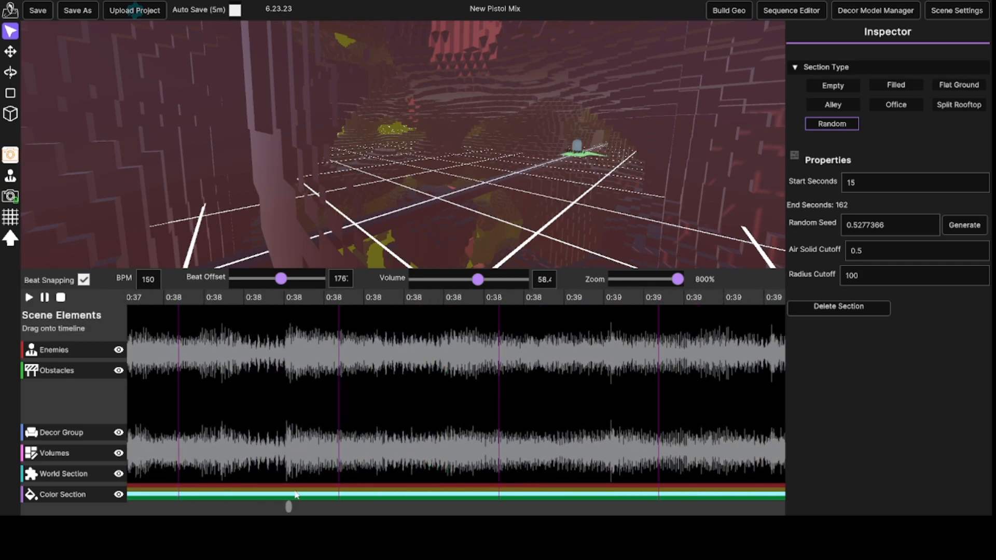
{"action": "left_click_drag", "start_coordinate": [289, 506], "coordinate": [296, 508]}
{"action": "left_click", "coordinate": [400, 452]}
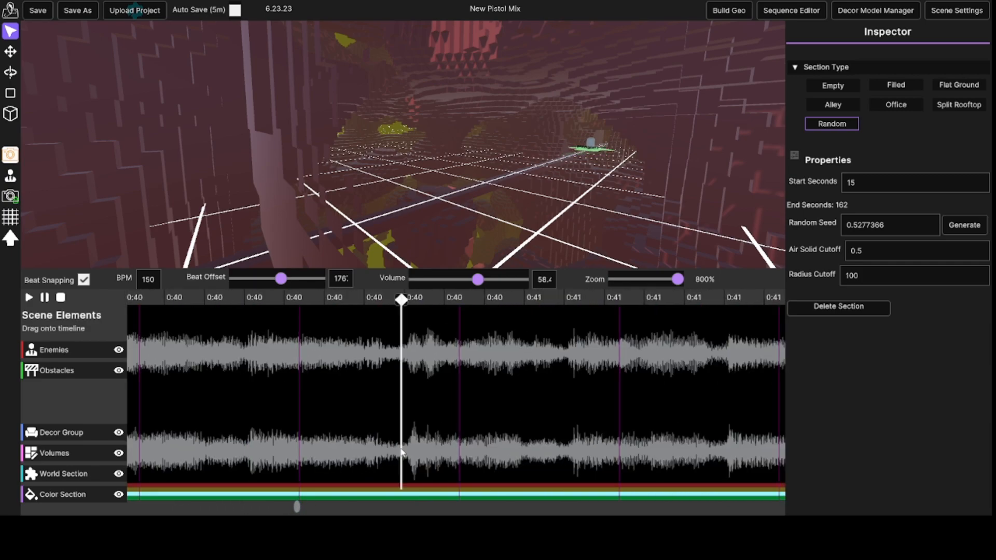
{"action": "key", "text": "space"}
{"action": "key", "text": "space"}
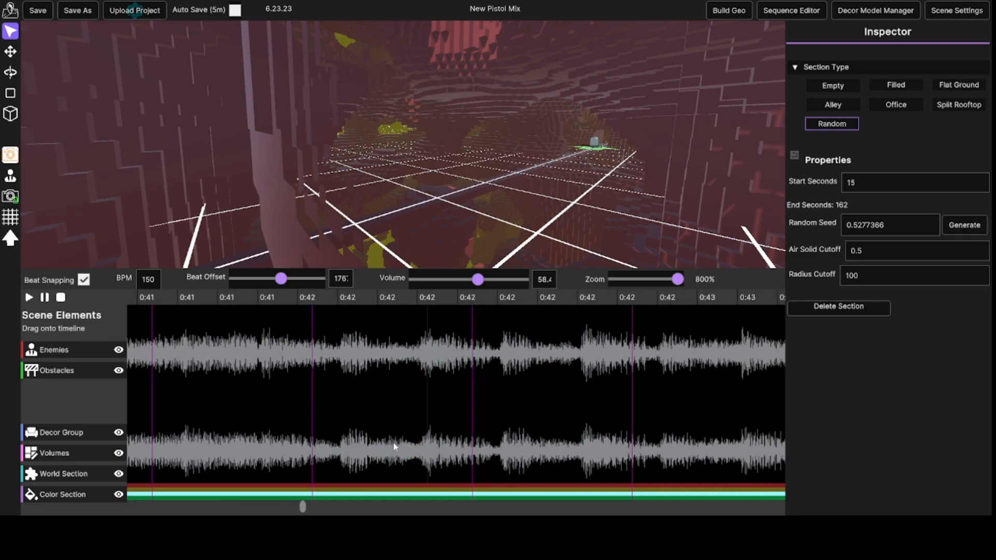
Replay brief snippets around 0:41 from different start points to pinpoint where the drum hit begins
{"action": "left_click", "coordinate": [185, 454]}
{"action": "key", "text": "space"}
{"action": "key", "text": "space"}
{"action": "mouse_move", "coordinate": [242, 455]}
{"action": "left_mouse_down"}
{"action": "mouse_move", "coordinate": [262, 450]}
{"action": "mouse_move", "coordinate": [253, 449]}
{"action": "left_mouse_up"}
{"action": "key", "text": "space"}
{"action": "key", "text": "space"}
{"action": "left_click_drag", "start_coordinate": [404, 458], "coordinate": [424, 458]}
{"action": "key", "text": "space"}
{"action": "key", "text": "space"}
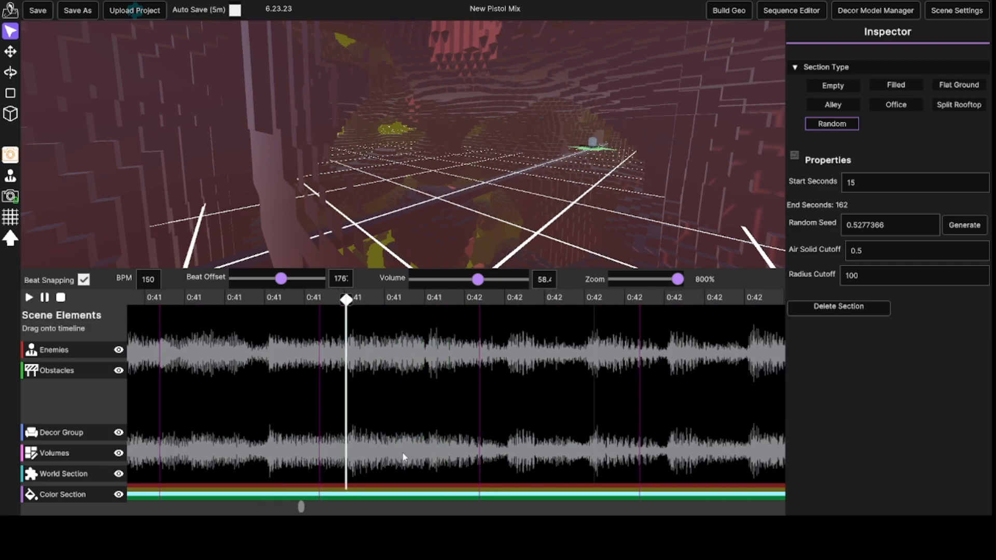
Mark the start of the drum hit near 0:41 with the playhead and set the Beat Offset to 435
{"action": "left_click_drag", "start_coordinate": [347, 458], "coordinate": [344, 457]}
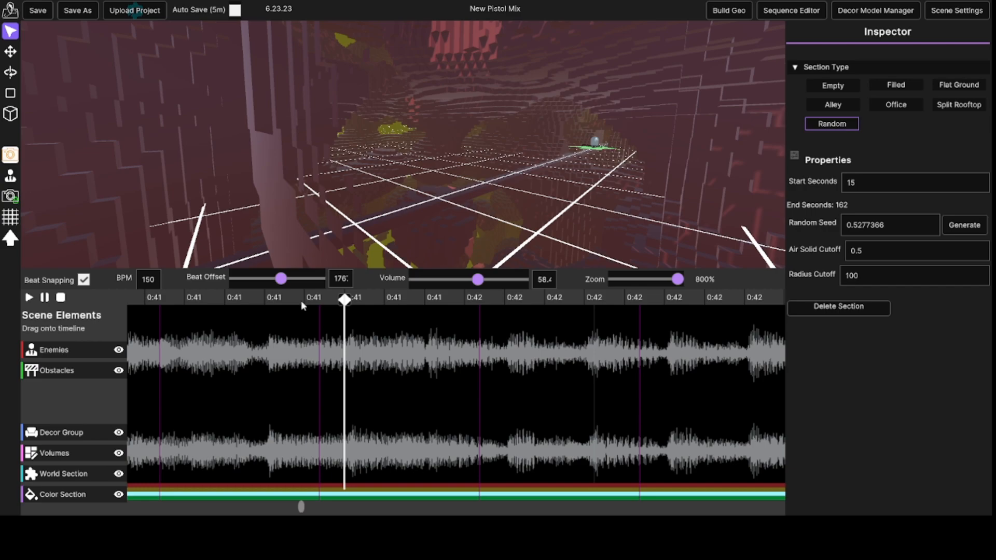
{"action": "left_click", "coordinate": [347, 385]}
{"action": "key", "text": "space"}
{"action": "key", "text": "space"}
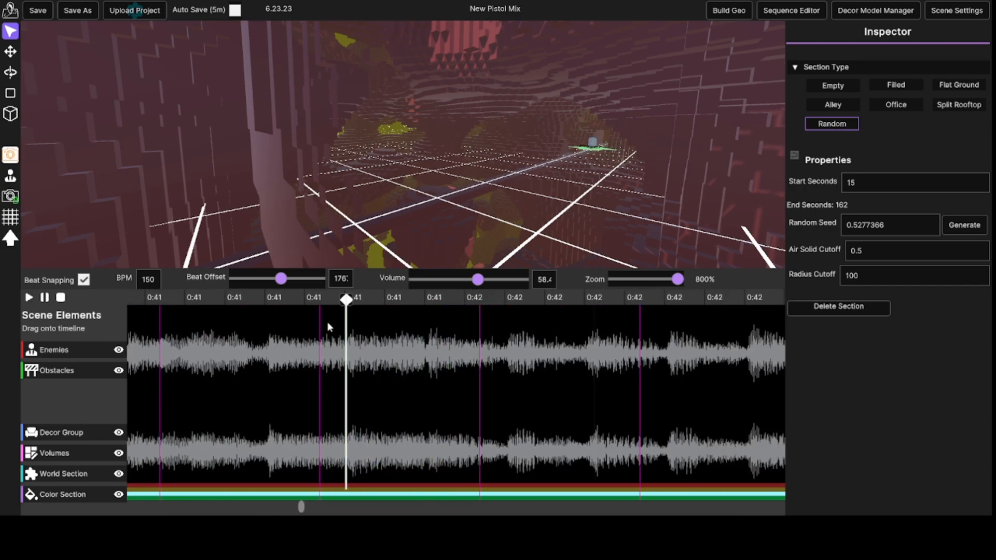
{"action": "left_click_drag", "start_coordinate": [281, 281], "coordinate": [289, 283]}
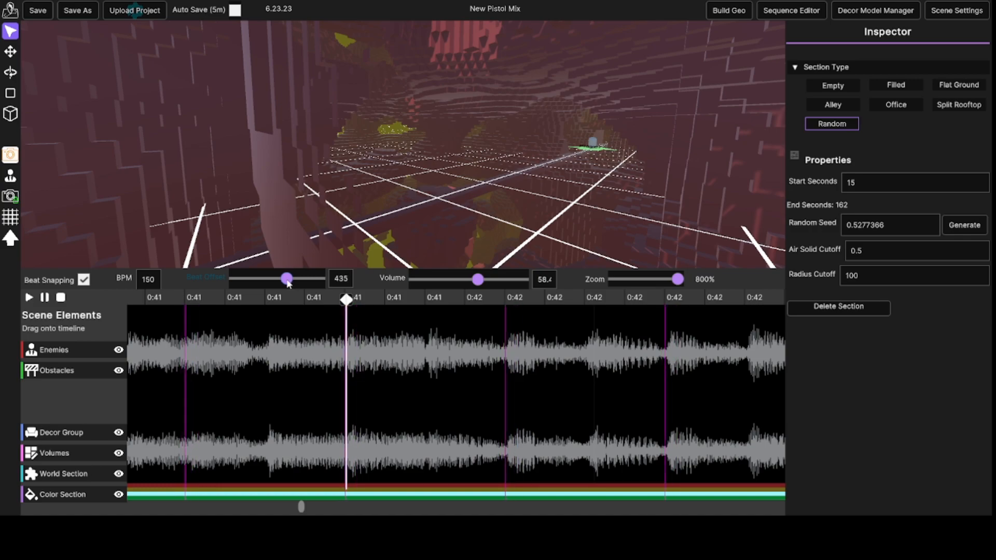
Play from the beat line near 0:41 and compare the beat lines up to 0:42 with the drum hits
{"action": "key", "text": "space"}
{"action": "key", "text": "space"}
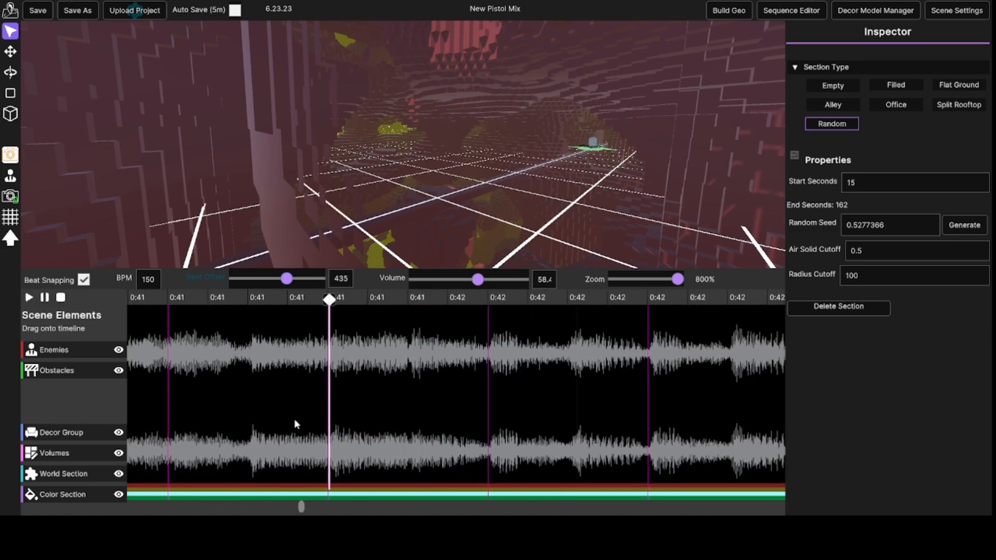
{"action": "left_click", "coordinate": [328, 452]}
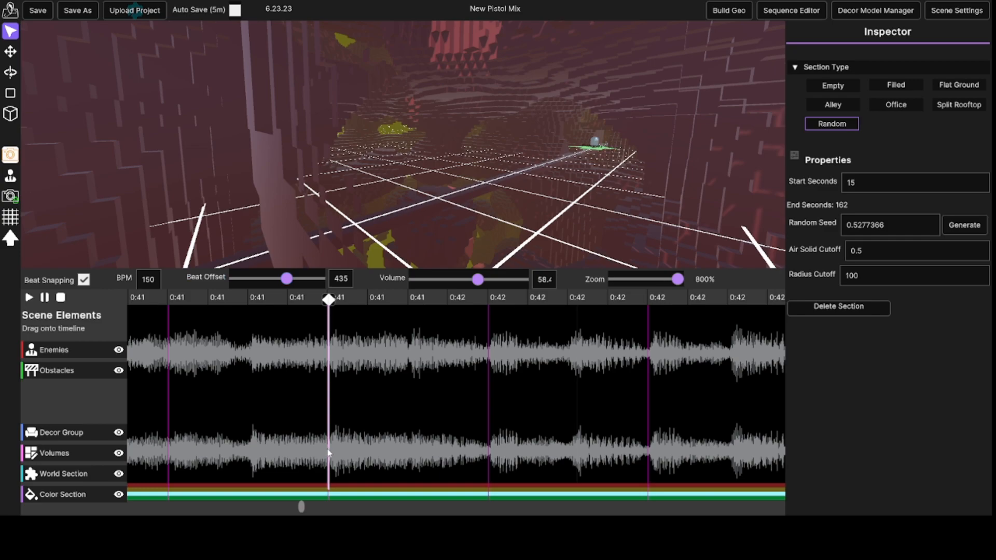
{"action": "key", "text": "space"}
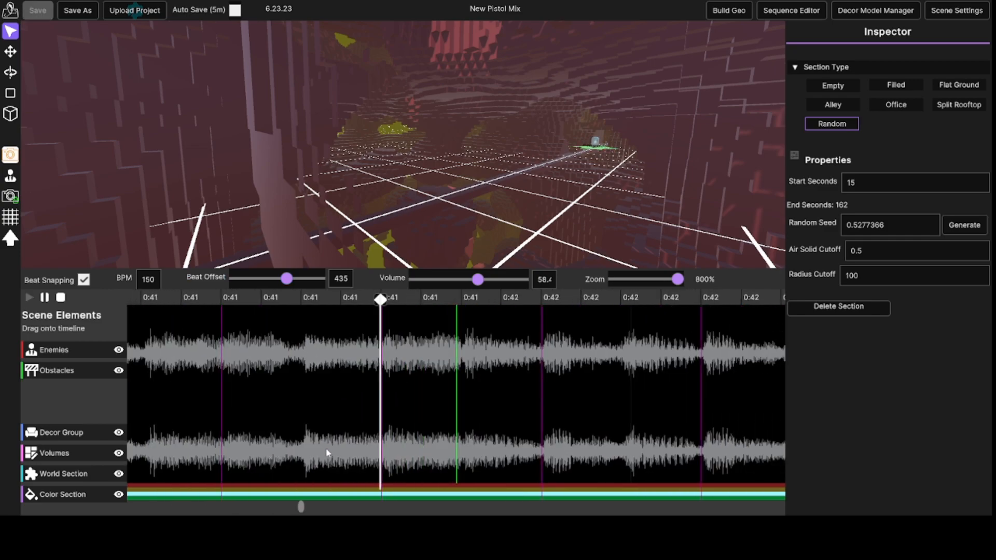
{"action": "key", "text": "space"}
{"action": "left_click", "coordinate": [355, 440]}
{"action": "key", "text": "space"}
{"action": "key", "text": "space"}
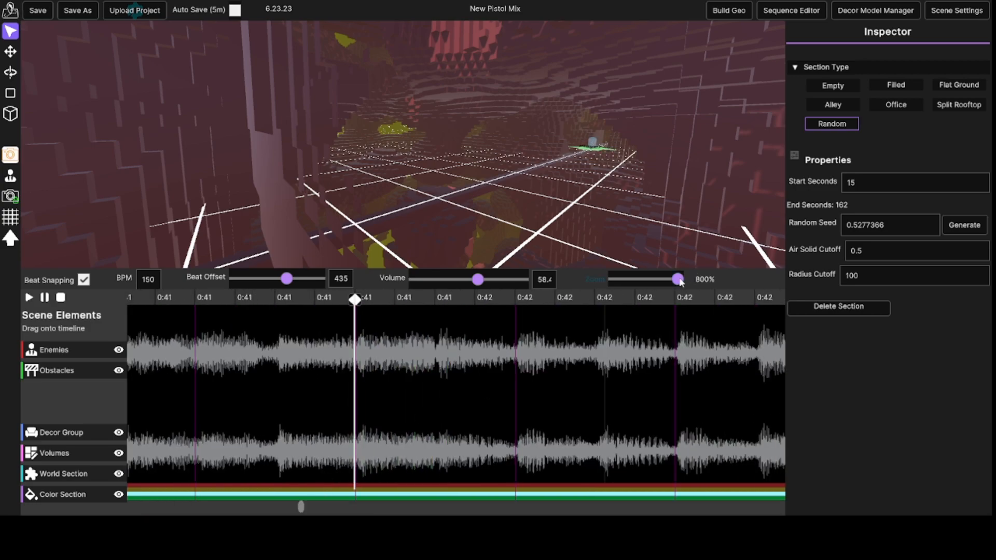
{"action": "left_click", "coordinate": [675, 369]}
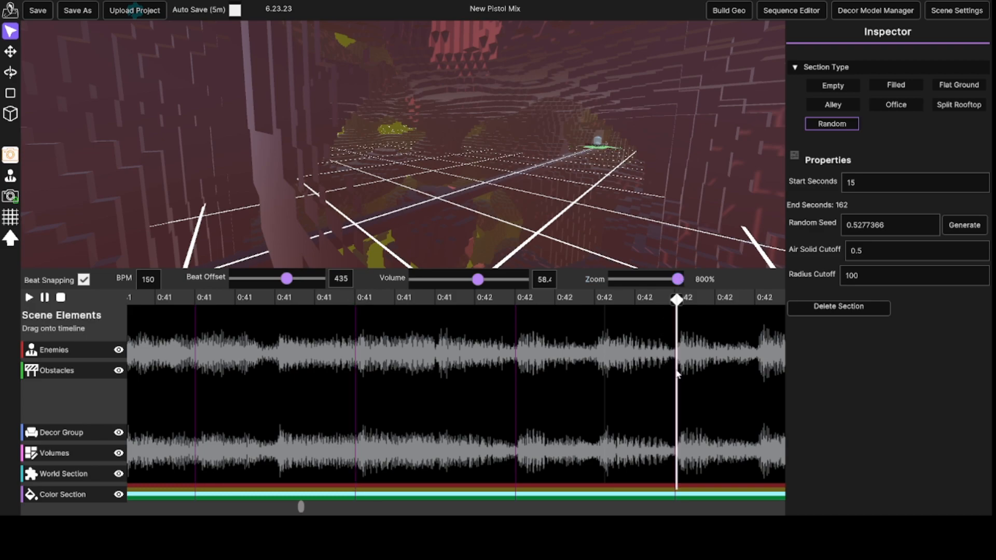
{"action": "left_click", "coordinate": [344, 368]}
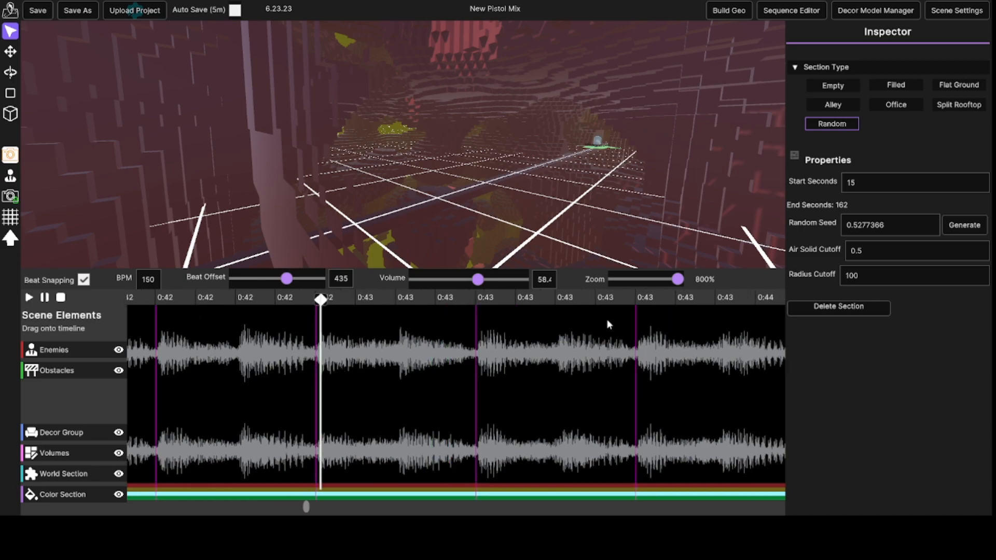
Find the loud drop in the waveform just before 0:55 and play the song from there
{"action": "left_click_drag", "start_coordinate": [677, 279], "coordinate": [647, 281]}
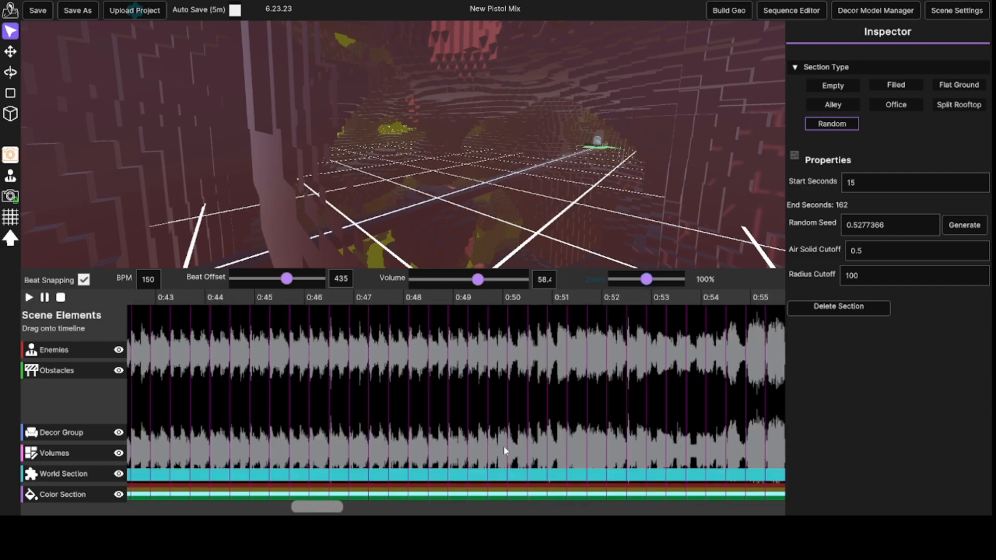
{"action": "left_click_drag", "start_coordinate": [318, 507], "coordinate": [350, 507]}
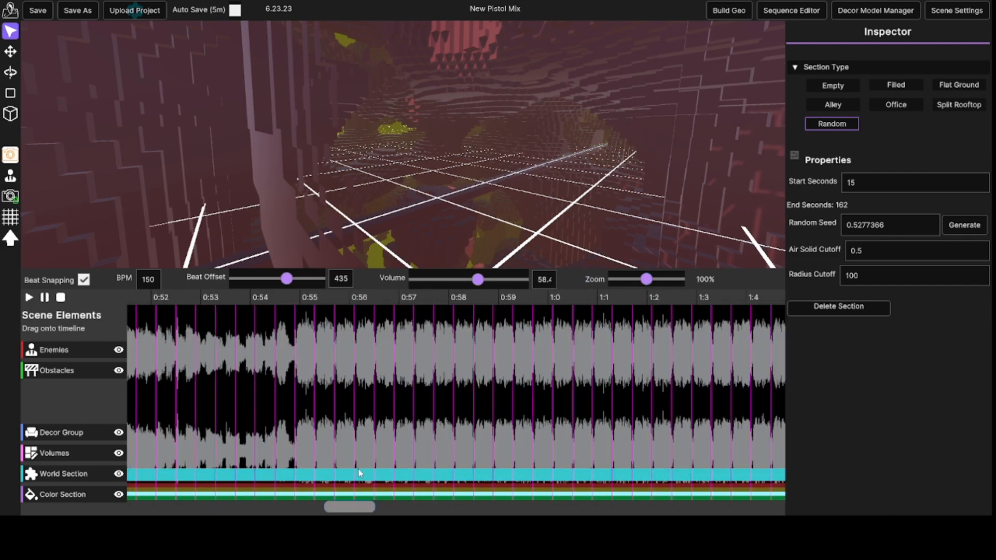
{"action": "left_click", "coordinate": [295, 446]}
{"action": "key", "text": "space"}
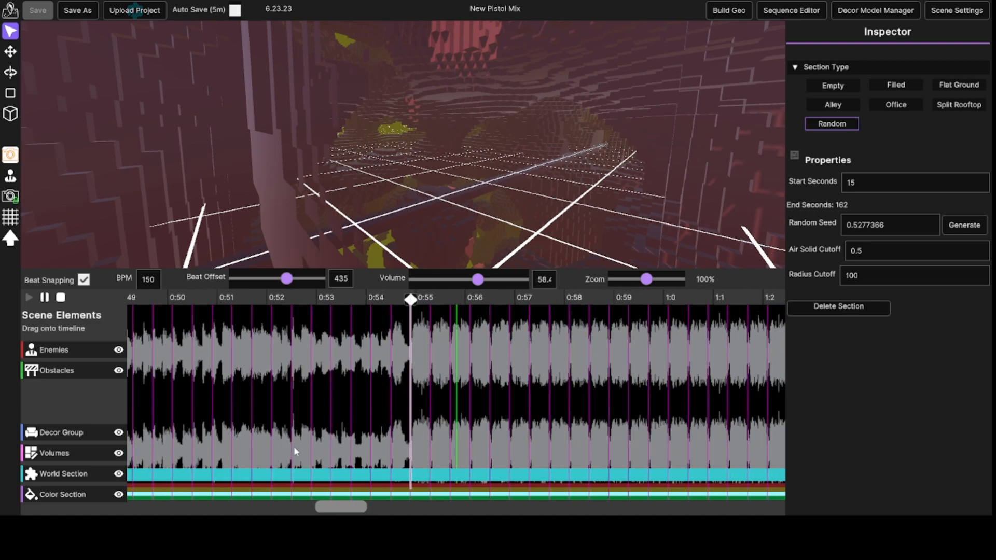
{"action": "key", "text": "space"}
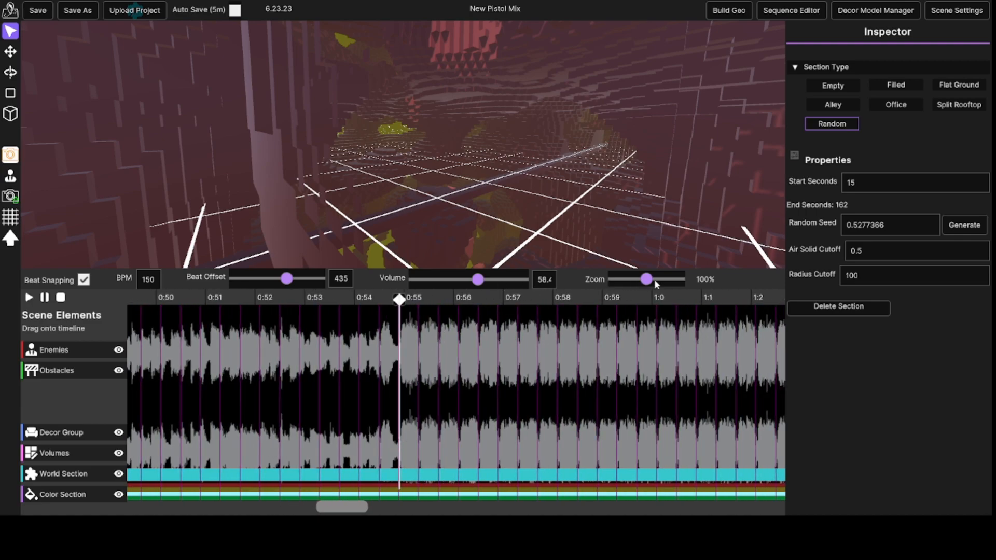
Examine the beat lines against the detailed waveform at the drop, playing snippets around 0:54 to 0:55
{"action": "left_click_drag", "start_coordinate": [653, 279], "coordinate": [678, 279]}
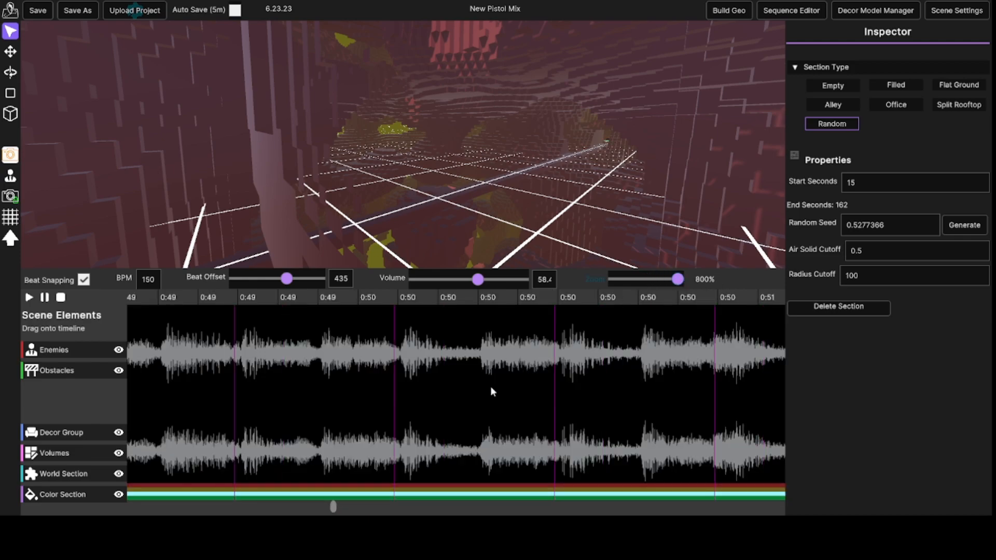
{"action": "scroll", "coordinate": [487, 389], "scroll_direction": "right", "scroll_amount": 5}
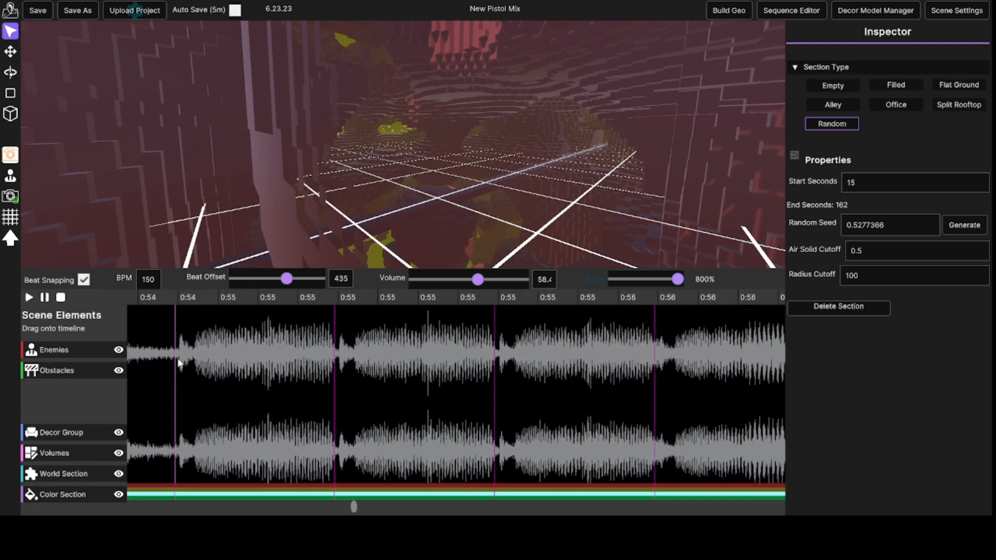
{"action": "left_click", "coordinate": [179, 366]}
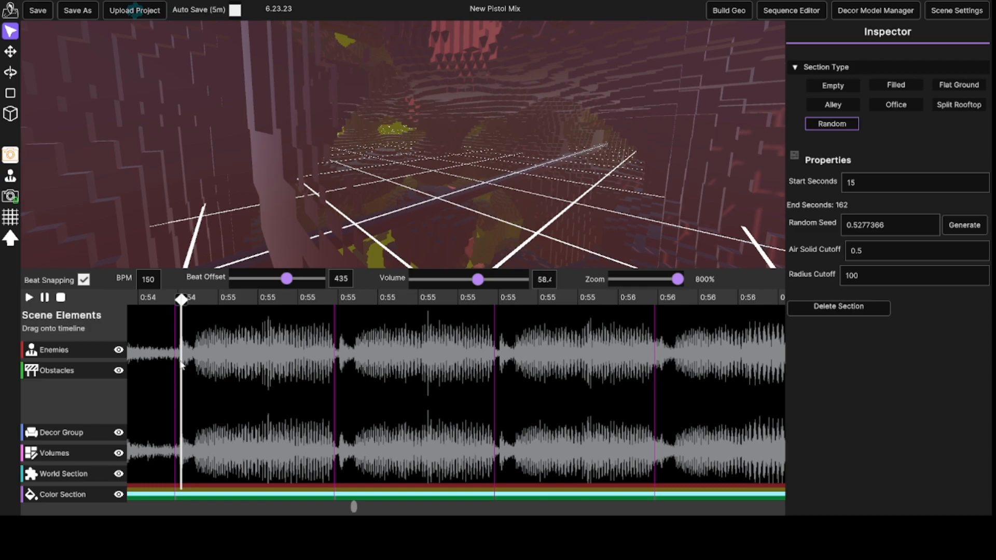
{"action": "key", "text": "space"}
{"action": "key", "text": "space"}
{"action": "left_click", "coordinate": [378, 370]}
{"action": "key", "text": "space"}
{"action": "key", "text": "space"}
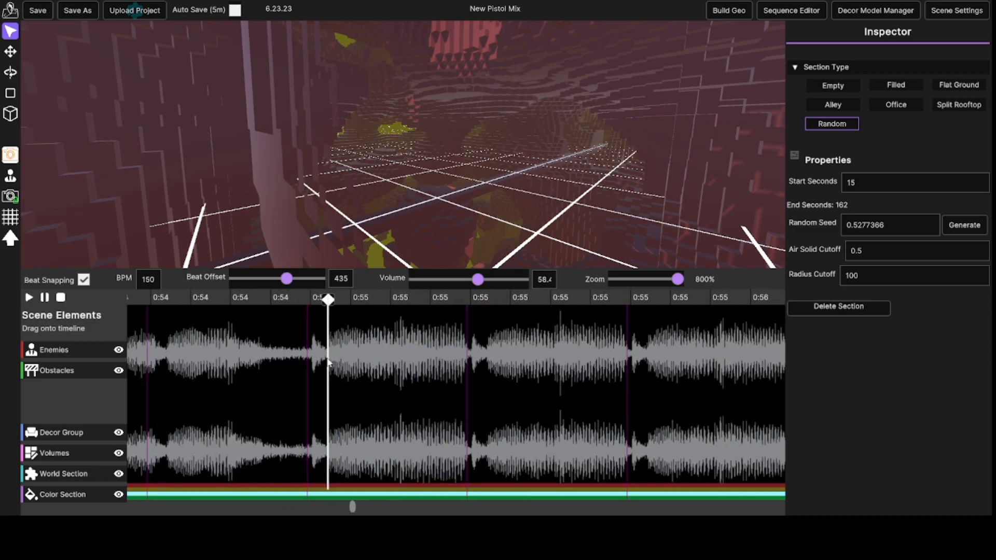
Replay short snippets with the playhead shifted slightly each time to pinpoint the first hit of the drop
{"action": "left_click", "coordinate": [338, 363]}
{"action": "key", "text": "space"}
{"action": "key", "text": "space"}
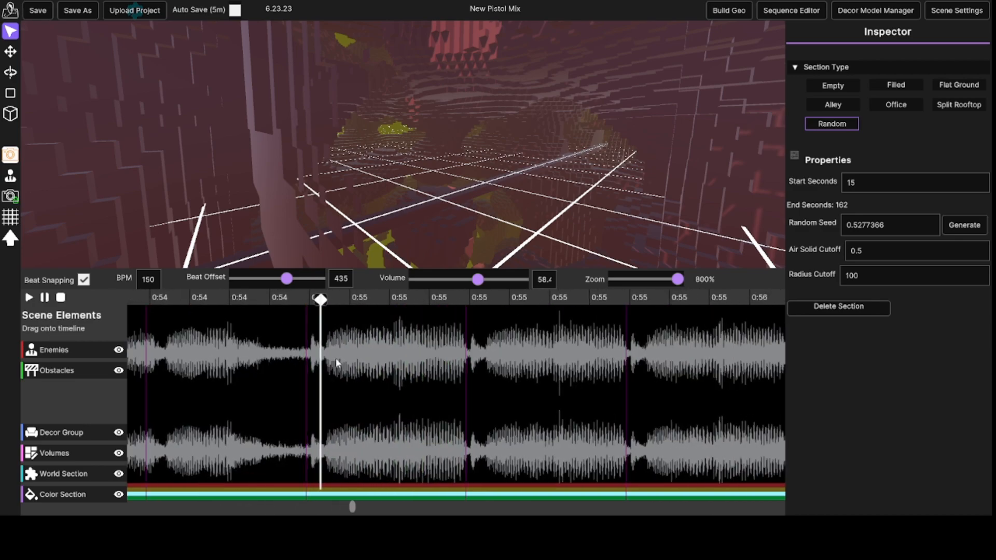
{"action": "left_click", "coordinate": [316, 364]}
{"action": "key", "text": "space"}
{"action": "key", "text": "space"}
{"action": "left_click", "coordinate": [317, 366]}
{"action": "key", "text": "space"}
{"action": "key", "text": "space"}
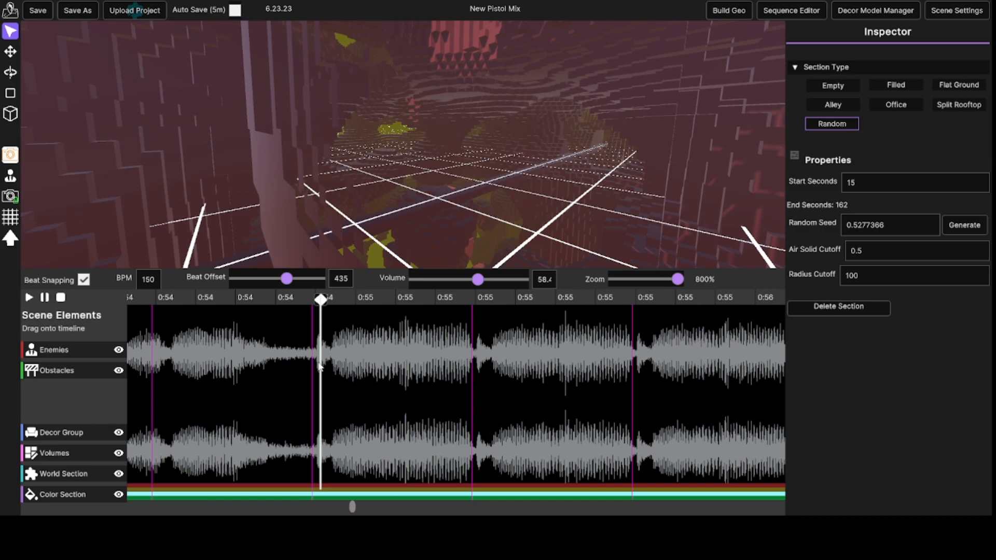
Set the Beat Offset to 506 to align a beat line with the drop's first hit, and play the song to check it
{"action": "left_click", "coordinate": [319, 366]}
{"action": "key", "text": "space"}
{"action": "key", "text": "space"}
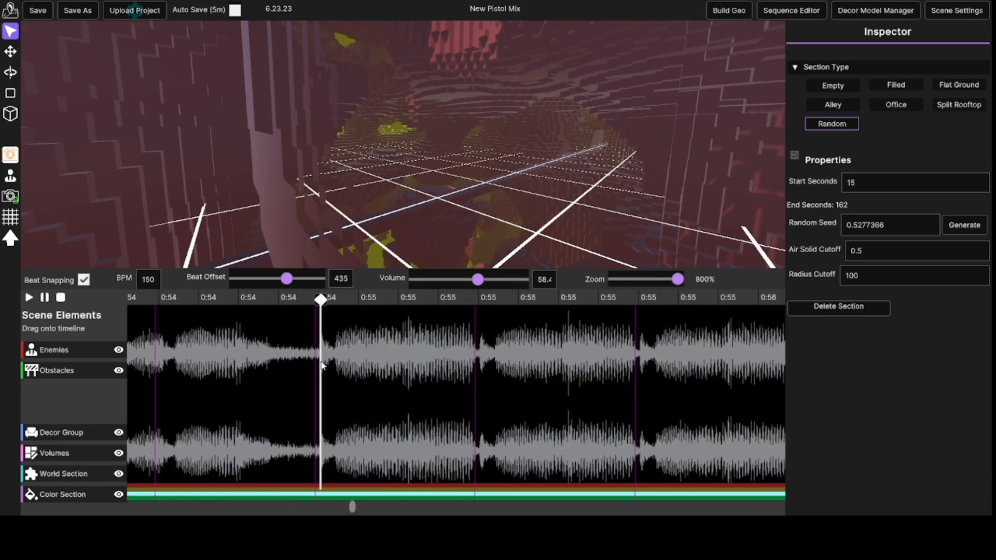
{"action": "left_click_drag", "start_coordinate": [286, 279], "coordinate": [289, 279]}
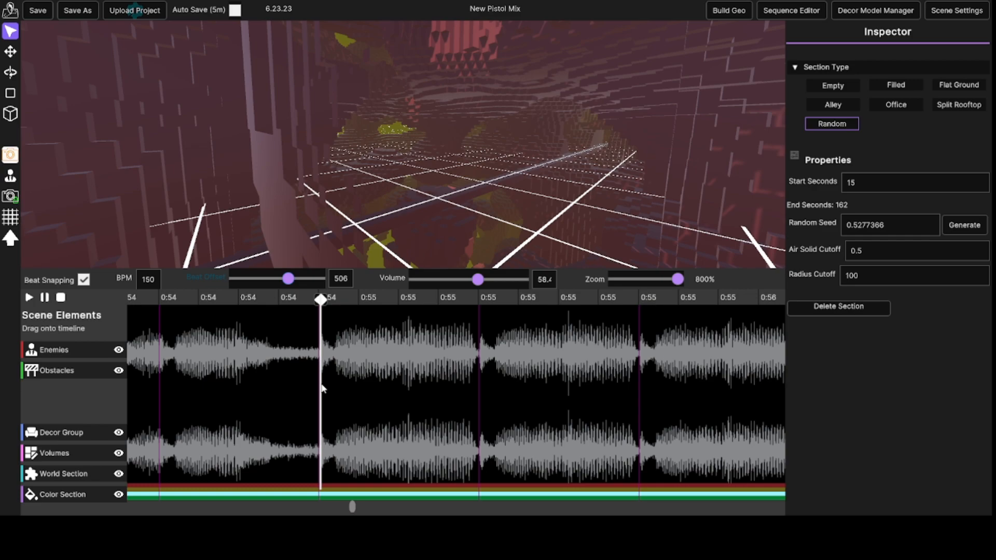
{"action": "key", "text": "space"}
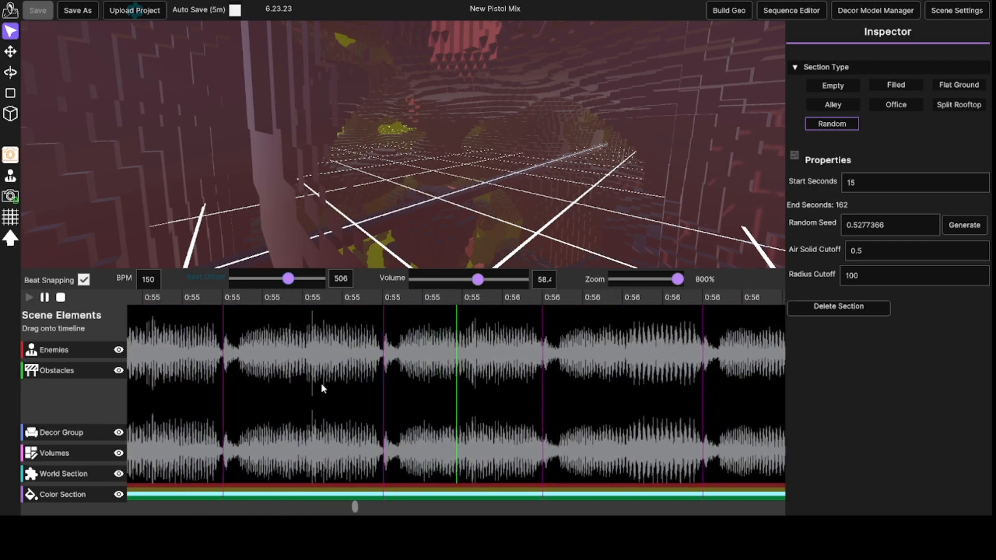
{"action": "left_click_drag", "start_coordinate": [678, 279], "coordinate": [649, 280]}
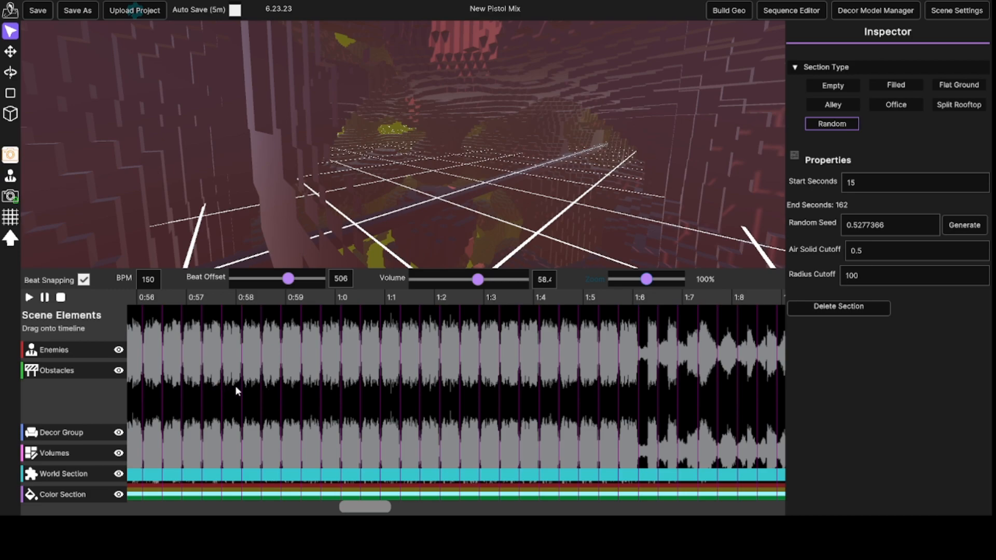
Play the song from about 0:57 to check the beat lines after the drop
{"action": "left_click", "coordinate": [201, 389]}
{"action": "key", "text": "space"}
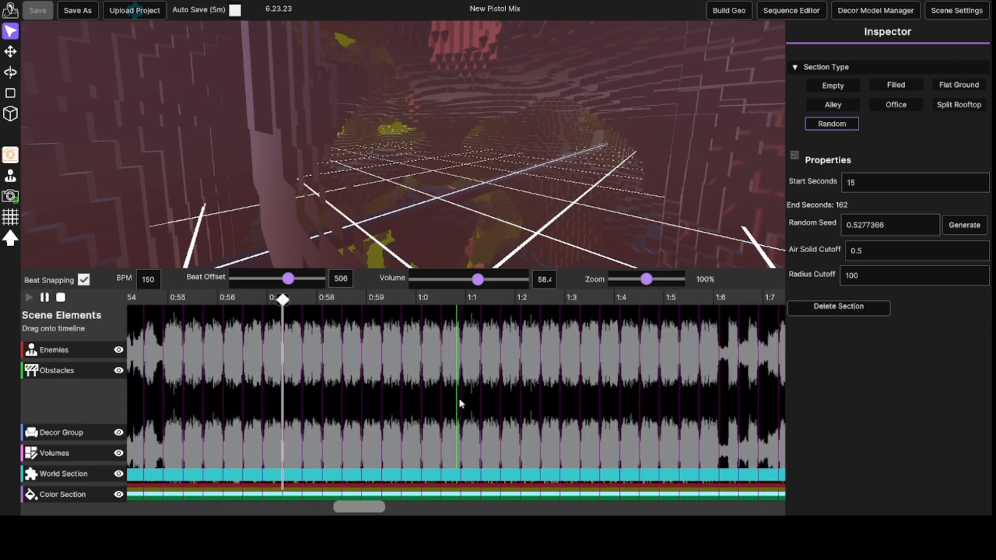
{"action": "mouse_move", "coordinate": [353, 507]}
{"action": "left_mouse_down"}
{"action": "mouse_move", "coordinate": [410, 508]}
{"action": "mouse_move", "coordinate": [362, 509]}
{"action": "left_mouse_up"}
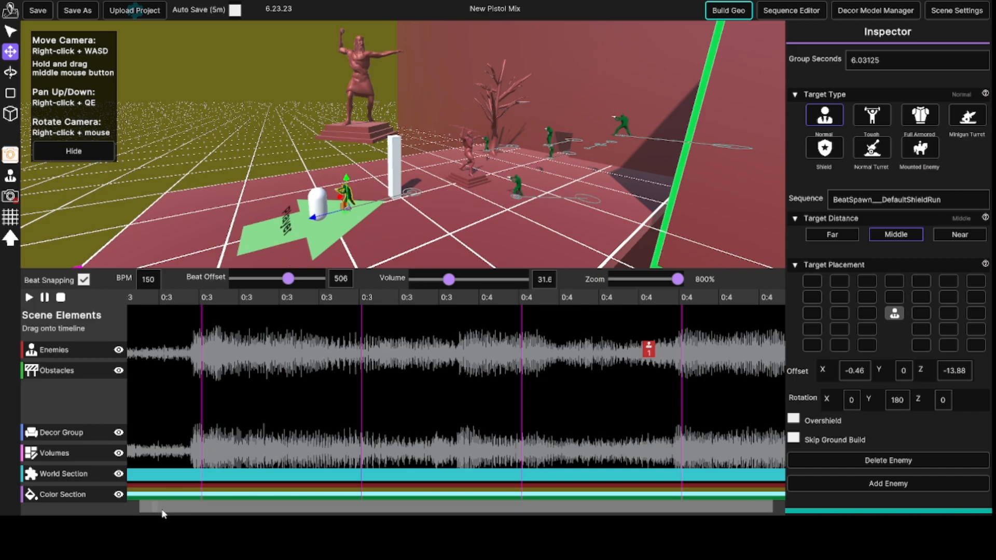
View the timeline at 100% zoom and place the playhead where the waveform suddenly gets louder at about 0:16
{"action": "left_click_drag", "start_coordinate": [154, 507], "coordinate": [172, 507]}
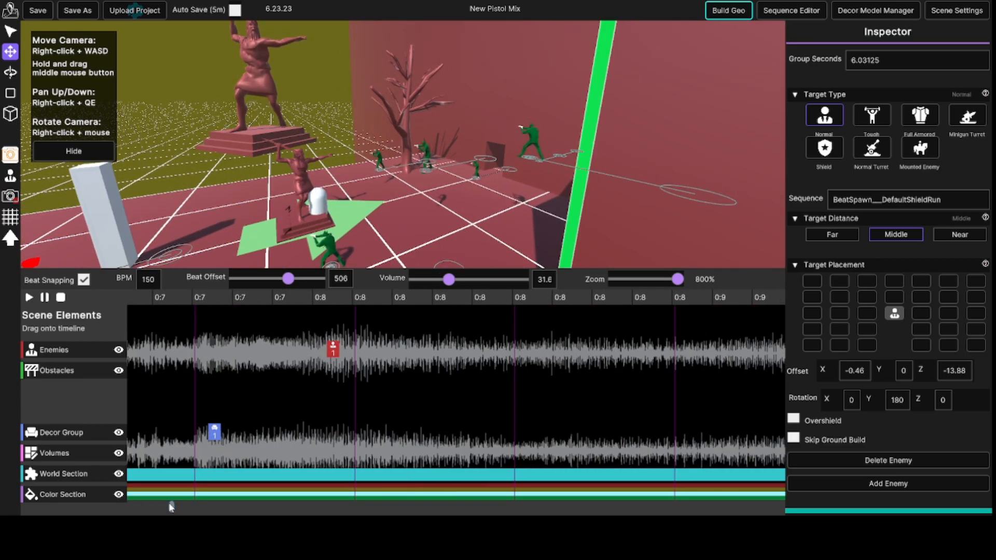
{"action": "left_click_drag", "start_coordinate": [677, 279], "coordinate": [646, 291]}
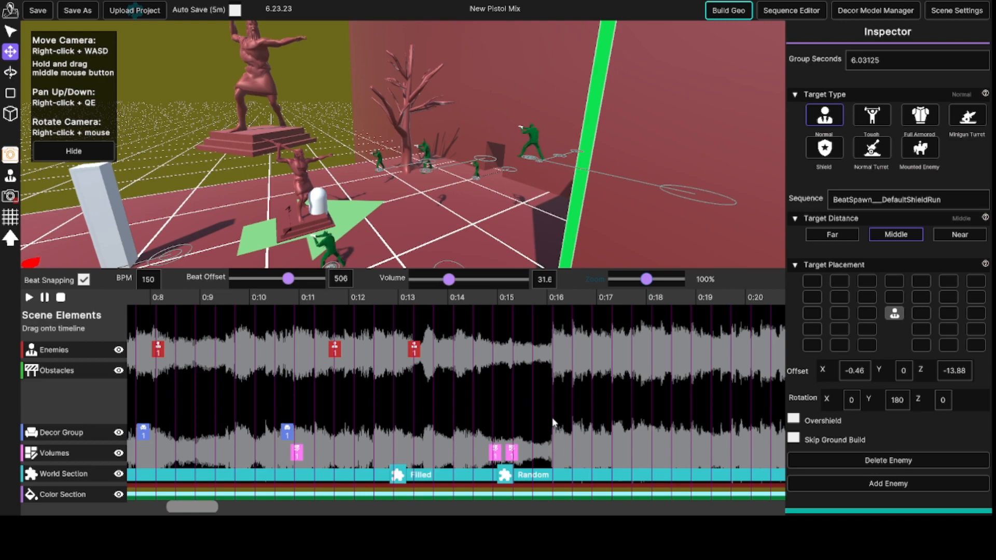
{"action": "left_click", "coordinate": [553, 423]}
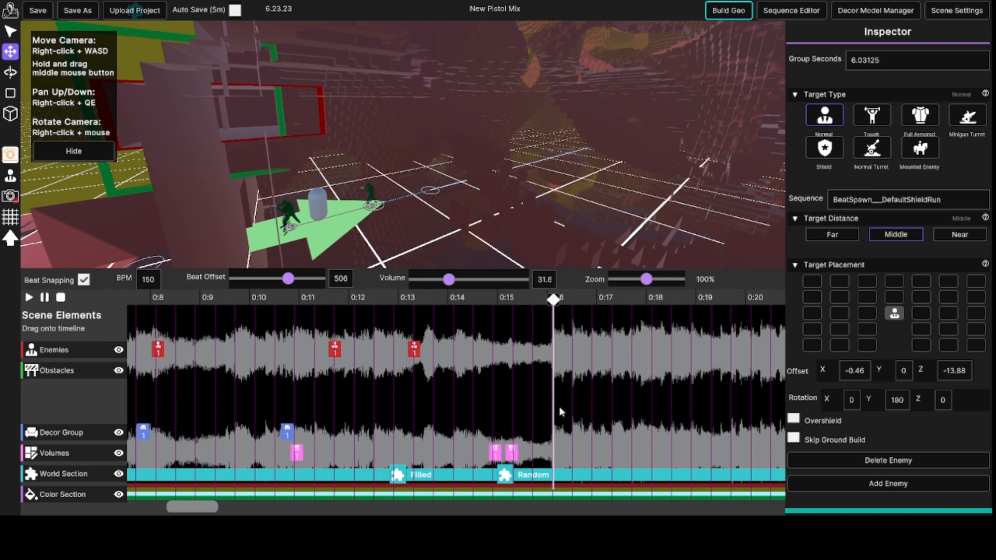
Play a short section from about 0:42 to compare its beats with the beat lines
{"action": "left_click_drag", "start_coordinate": [193, 509], "coordinate": [310, 509]}
{"action": "left_click", "coordinate": [289, 384]}
{"action": "scroll", "coordinate": [288, 383], "scroll_direction": "up", "scroll_amount": 3}
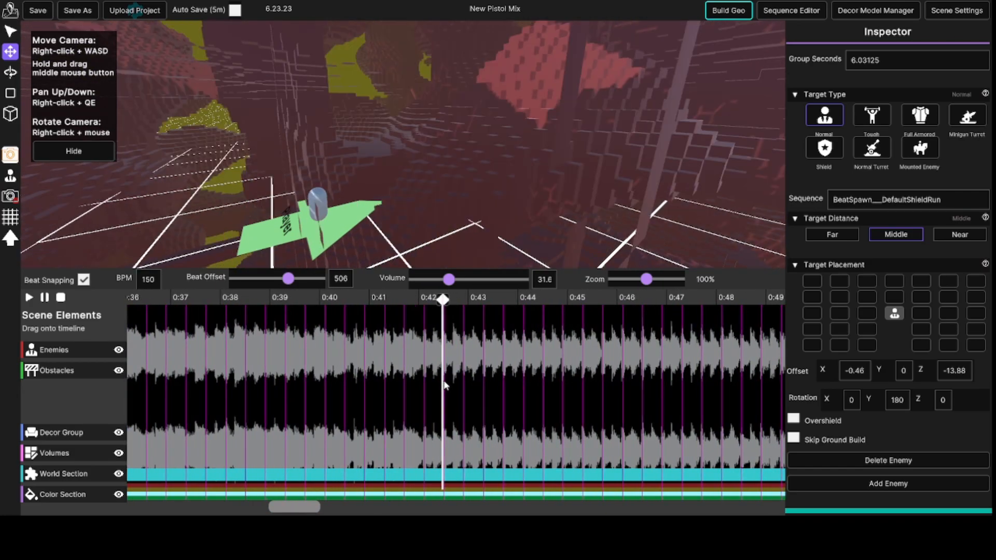
{"action": "key", "text": "space"}
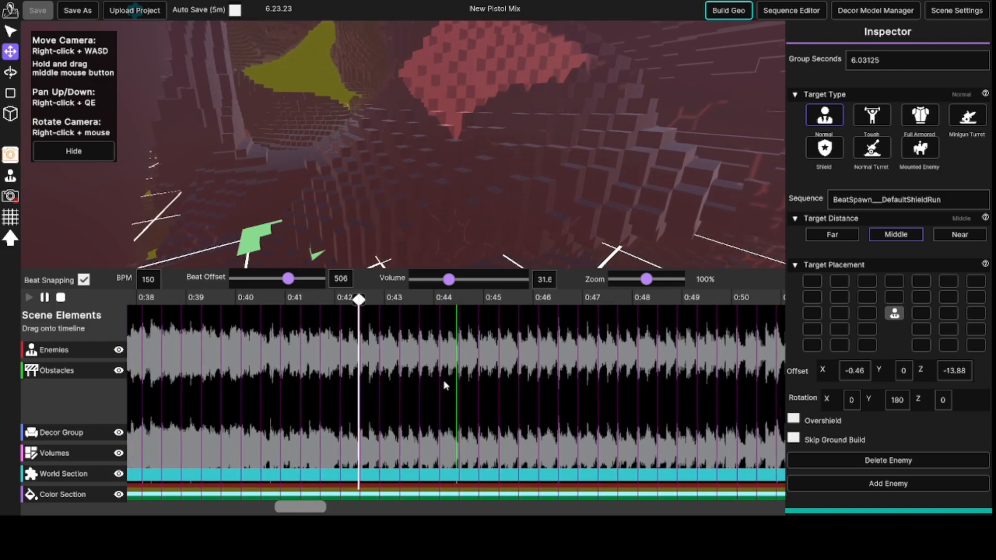
{"action": "key", "text": "space"}
Play the drop just before 0:55 and compare it with the loud transition at about 0:16
{"action": "left_click_drag", "start_coordinate": [311, 508], "coordinate": [353, 499]}
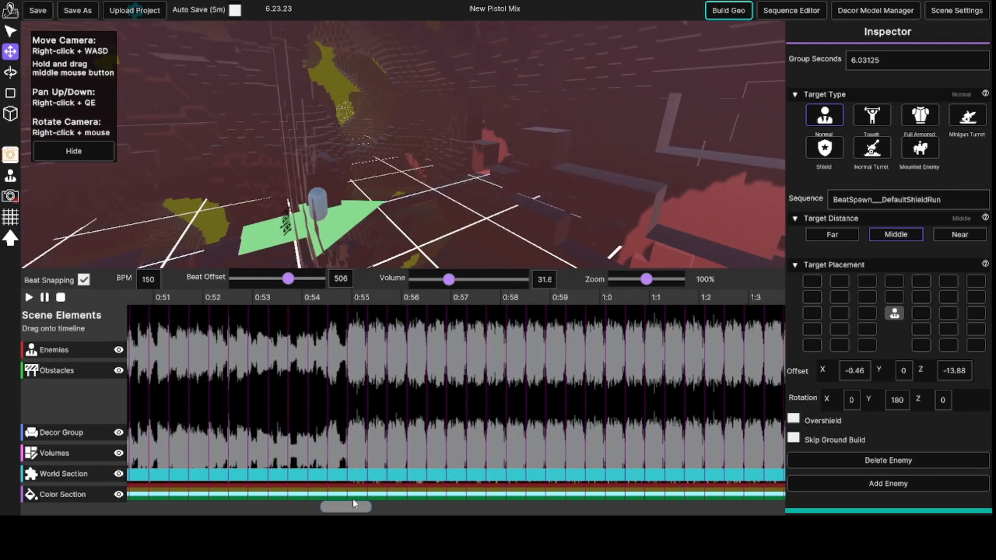
{"action": "left_click", "coordinate": [347, 390]}
{"action": "key", "text": "space"}
{"action": "key", "text": "space"}
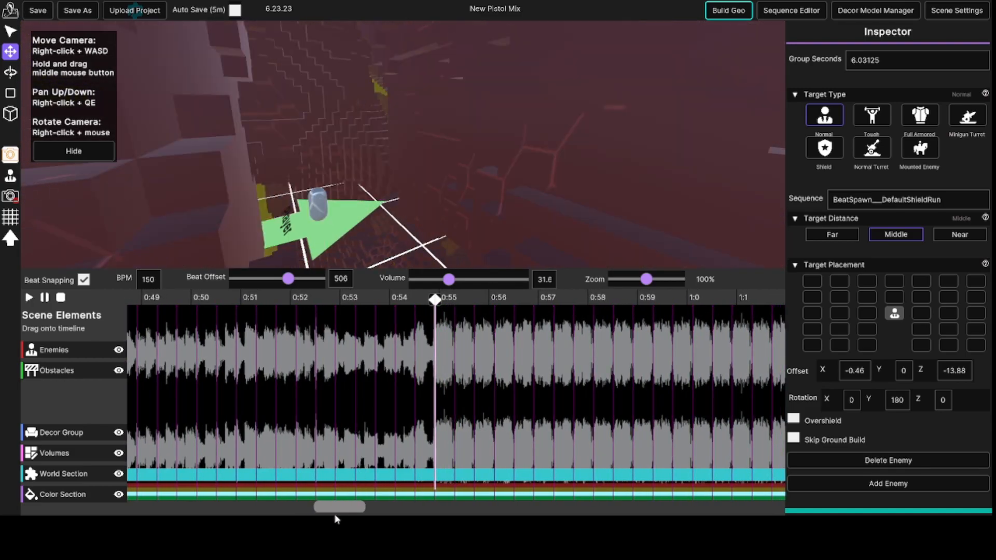
{"action": "left_click_drag", "start_coordinate": [340, 506], "coordinate": [215, 506]}
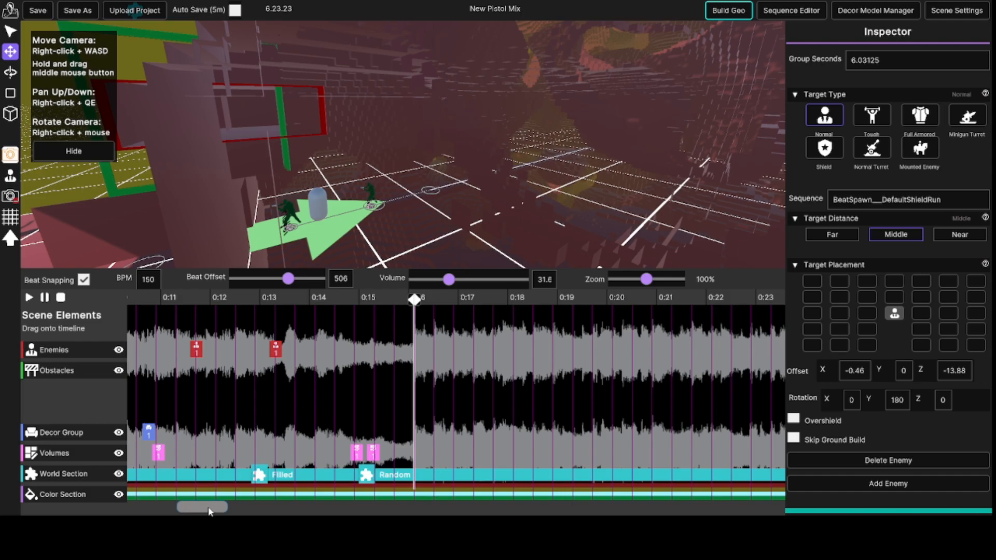
{"action": "left_click_drag", "start_coordinate": [210, 512], "coordinate": [236, 505]}
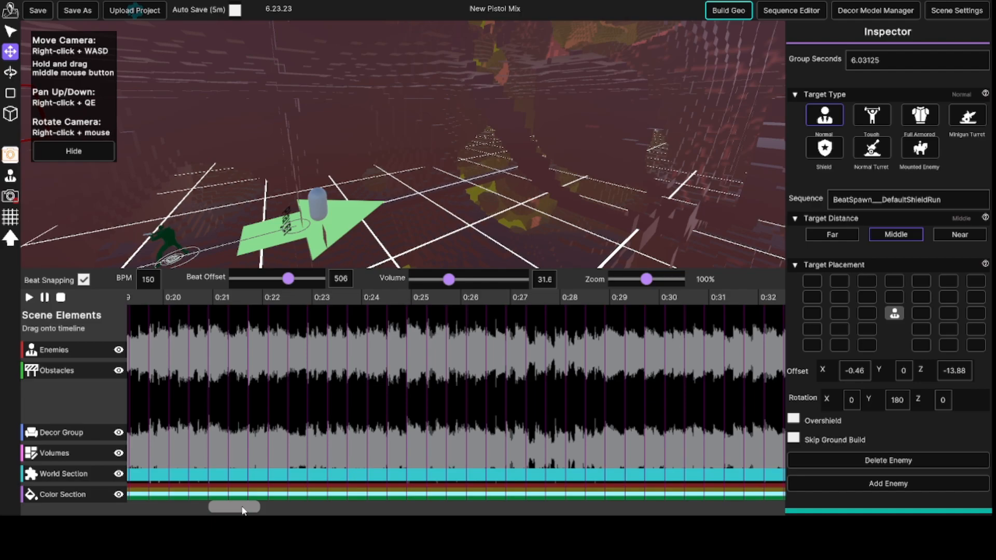
Examine the beat lines near the song's end at 800% zoom, playing snippets around 2:29
{"action": "left_click_drag", "start_coordinate": [243, 511], "coordinate": [692, 501]}
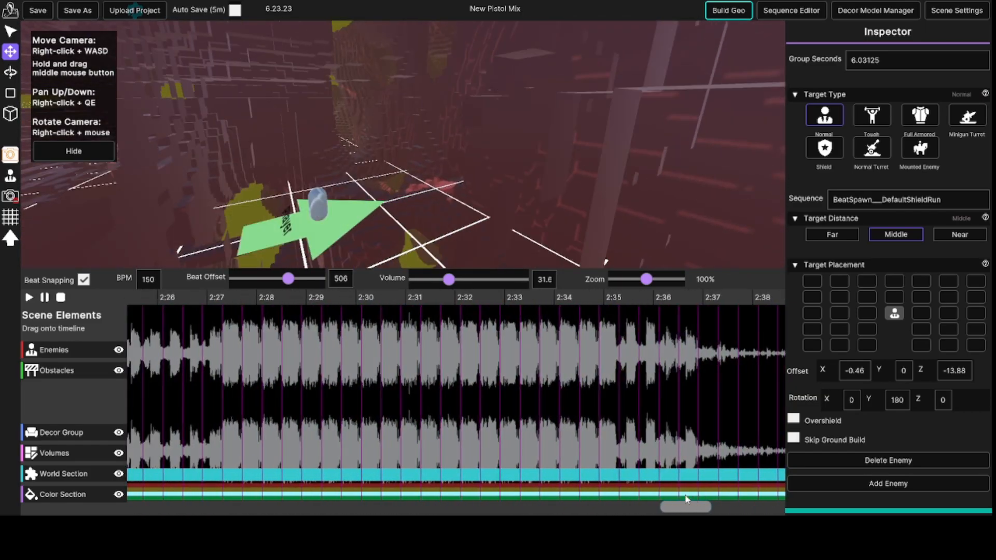
{"action": "left_click", "coordinate": [441, 456]}
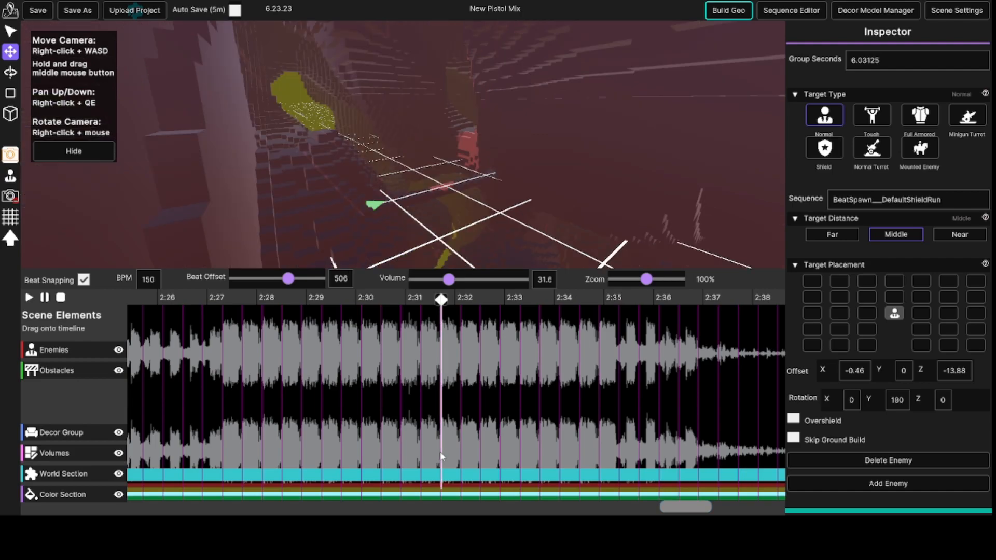
{"action": "left_click", "coordinate": [678, 279]}
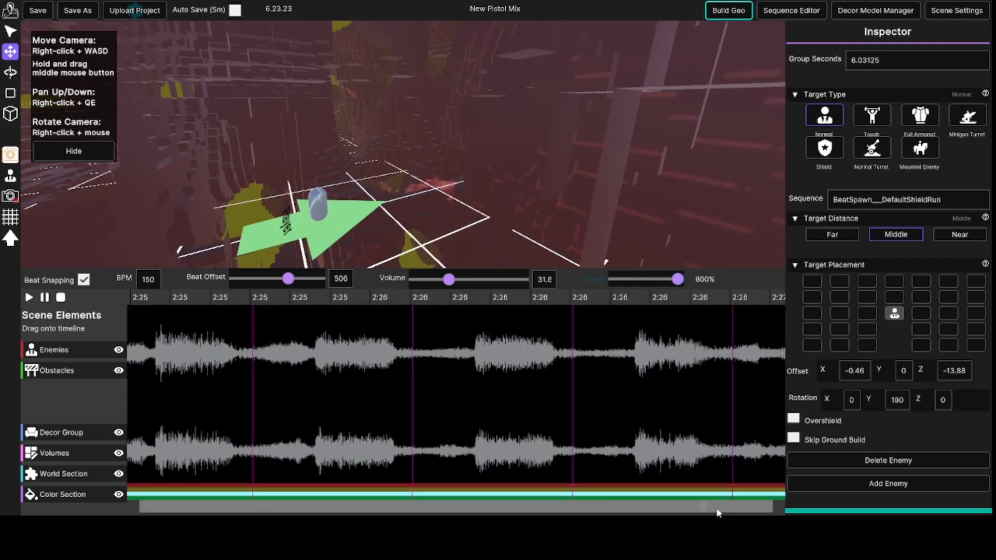
{"action": "left_click_drag", "start_coordinate": [703, 505], "coordinate": [716, 502]}
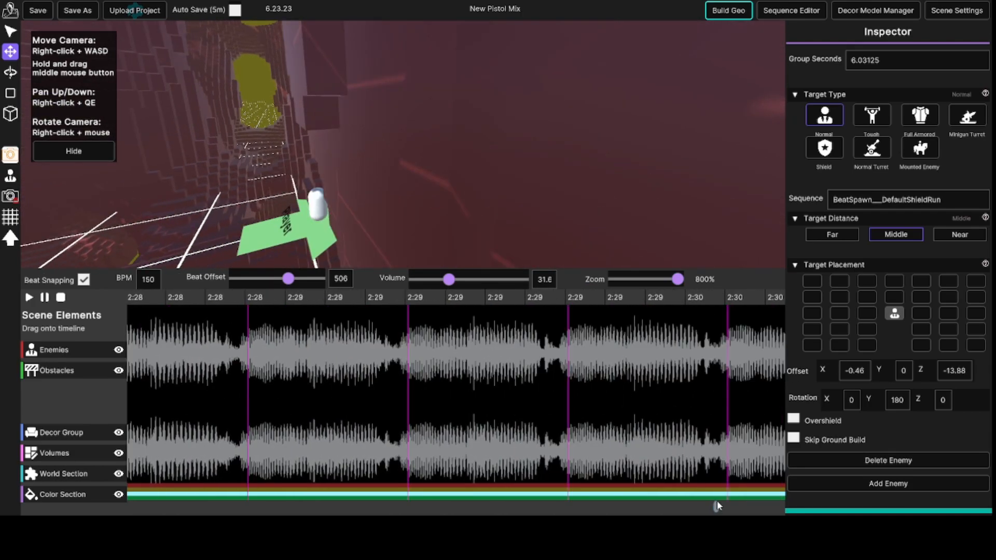
{"action": "left_click", "coordinate": [406, 453]}
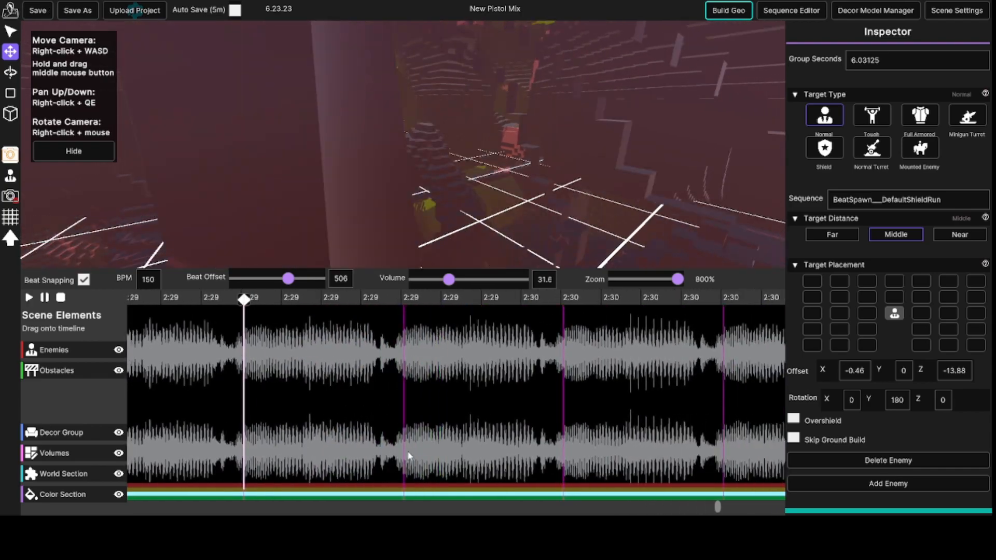
{"action": "left_click", "coordinate": [405, 449]}
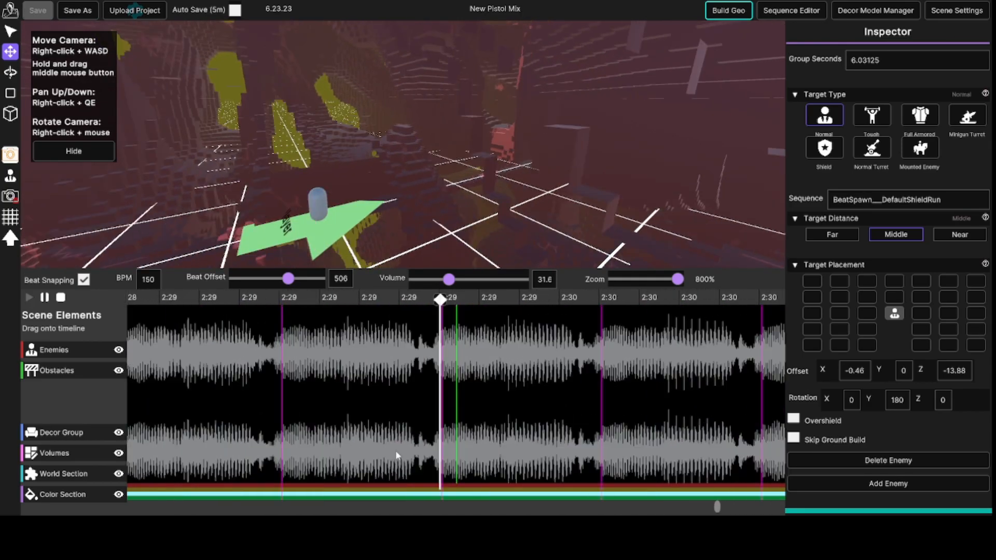
{"action": "left_click", "coordinate": [326, 446]}
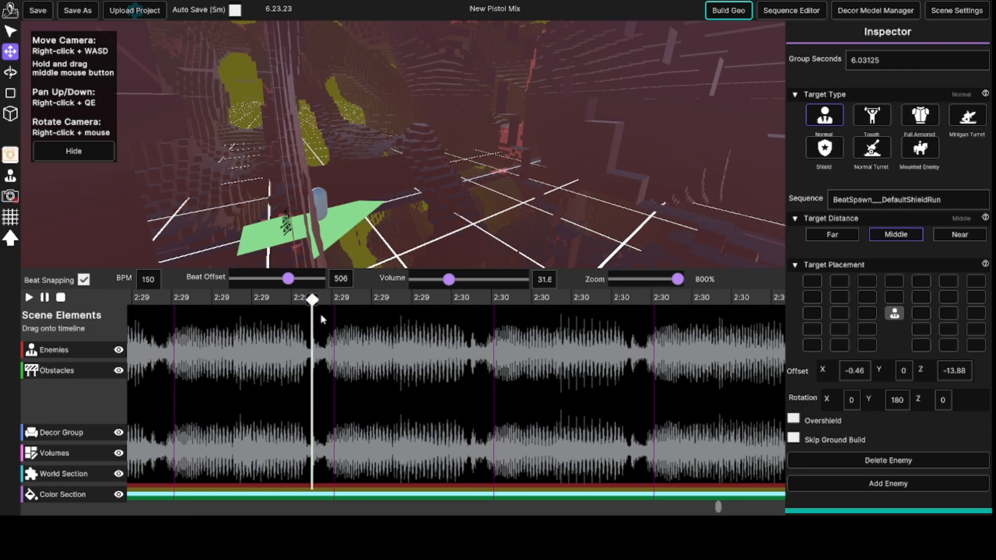
Try a decimal BPM value, checking the beat lines near 2:29, and re-enter the BPM as 150.0
{"action": "left_click", "coordinate": [156, 282]}
{"action": "left_click", "coordinate": [156, 280]}
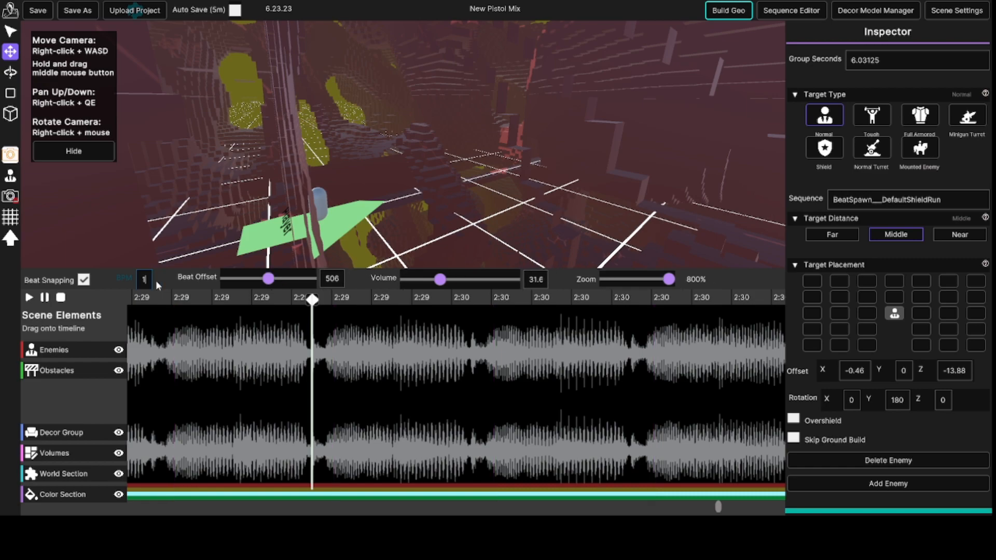
{"action": "type", "text": ".0"}
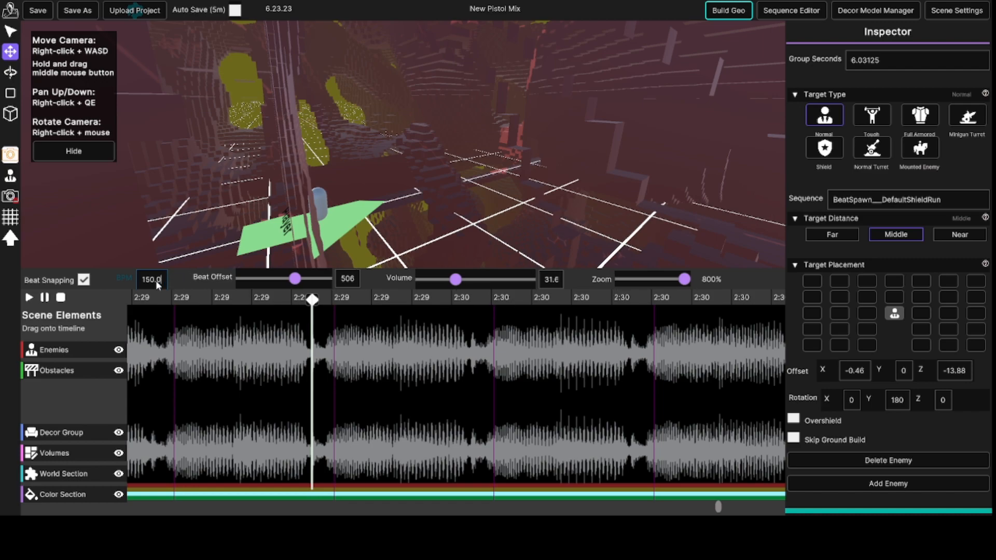
{"action": "key", "text": "BackSpace"}
{"action": "key", "text": "BackSpace"}
{"action": "key", "text": "BackSpace"}
{"action": "key", "text": "BackSpace"}
{"action": "key", "text": "BackSpace"}
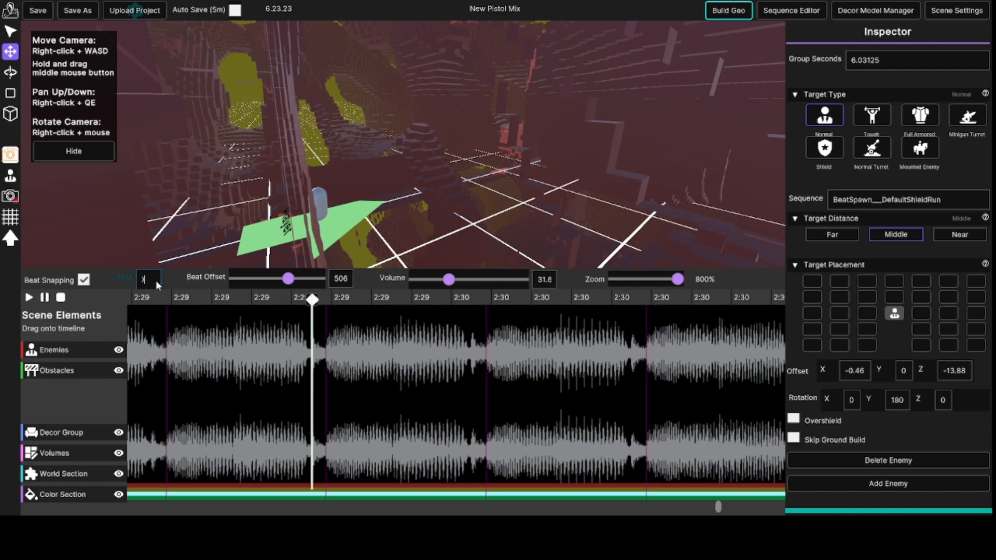
{"action": "key", "text": "BackSpace"}
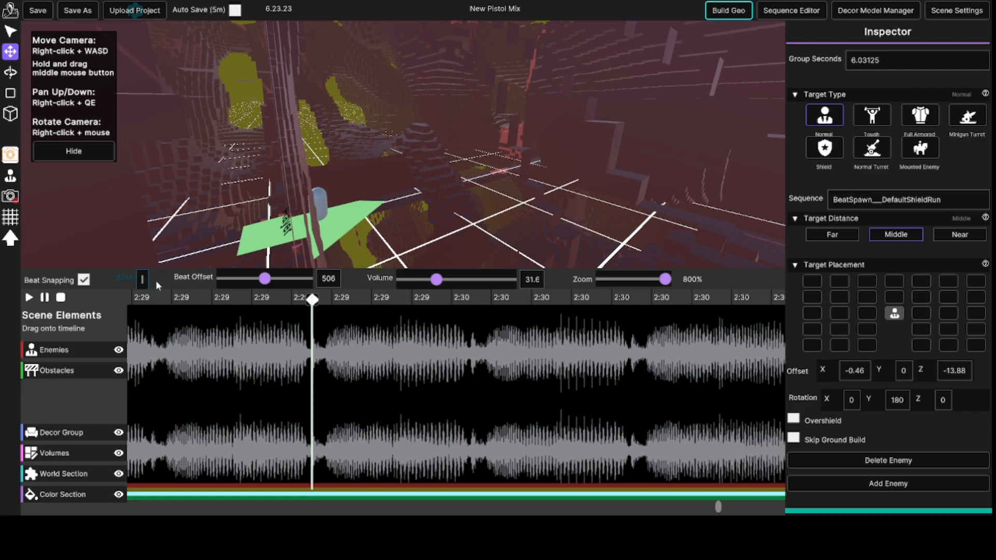
{"action": "type", "text": "150.0"}
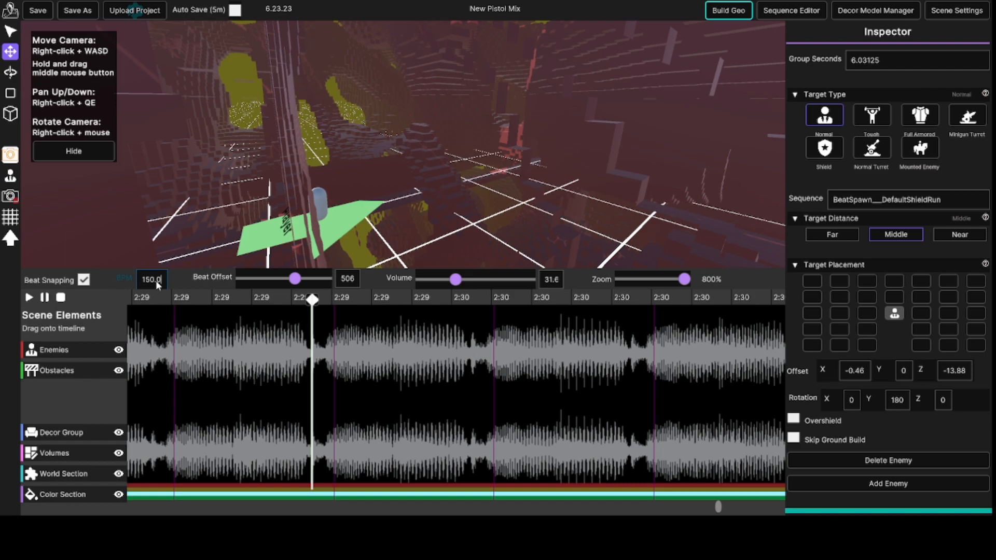
Change the BPM again to shift the beat lines relative to the waveform hits around 2:29
{"action": "key", "text": "BackSpace"}
{"action": "key", "text": "BackSpace"}
{"action": "key", "text": "BackSpace"}
{"action": "key", "text": "BackSpace"}
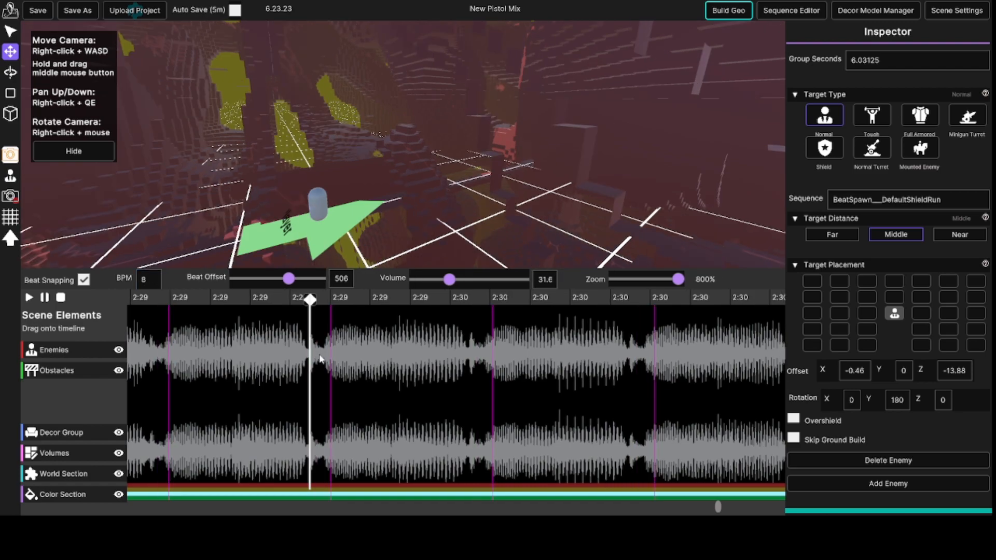
{"action": "left_click", "coordinate": [319, 357]}
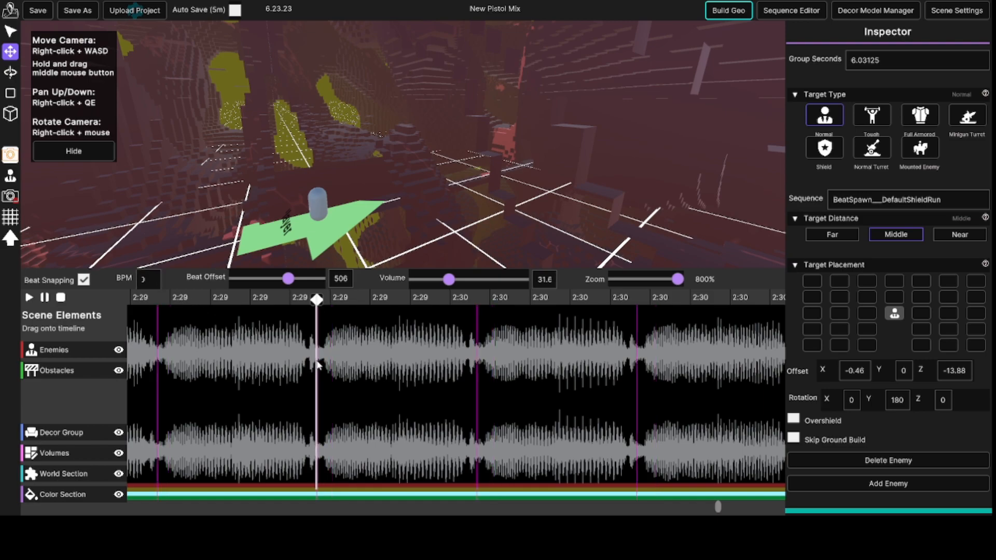
Place the playhead on the beat line near 2:29 and replay short snippets to compare it with the audible hit
{"action": "left_click", "coordinate": [316, 360]}
{"action": "scroll", "coordinate": [315, 360], "scroll_direction": "up", "scroll_amount": 2}
{"action": "scroll", "coordinate": [316, 360], "scroll_direction": "down", "scroll_amount": 2}
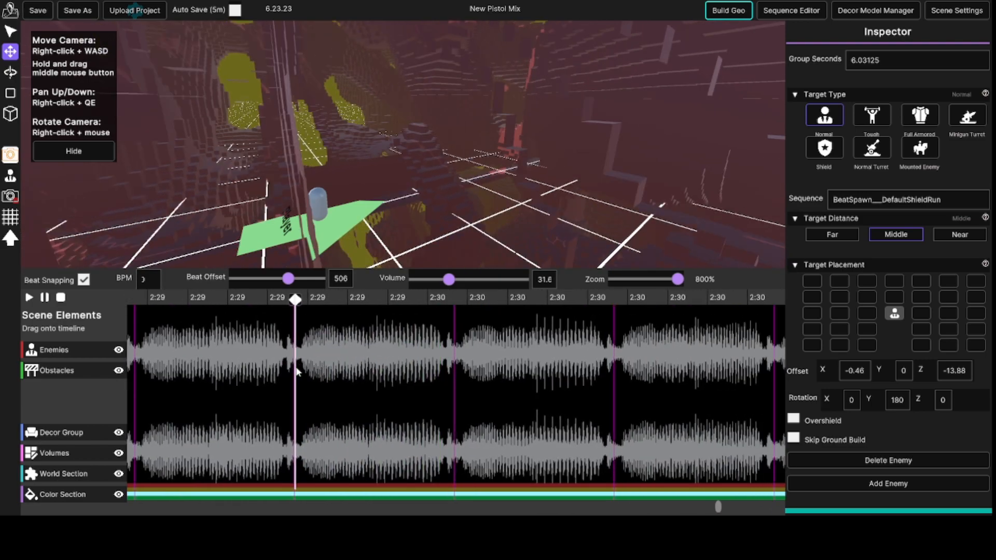
{"action": "left_click", "coordinate": [298, 368]}
{"action": "key", "text": "space"}
{"action": "key", "text": "space"}
{"action": "left_click", "coordinate": [317, 364]}
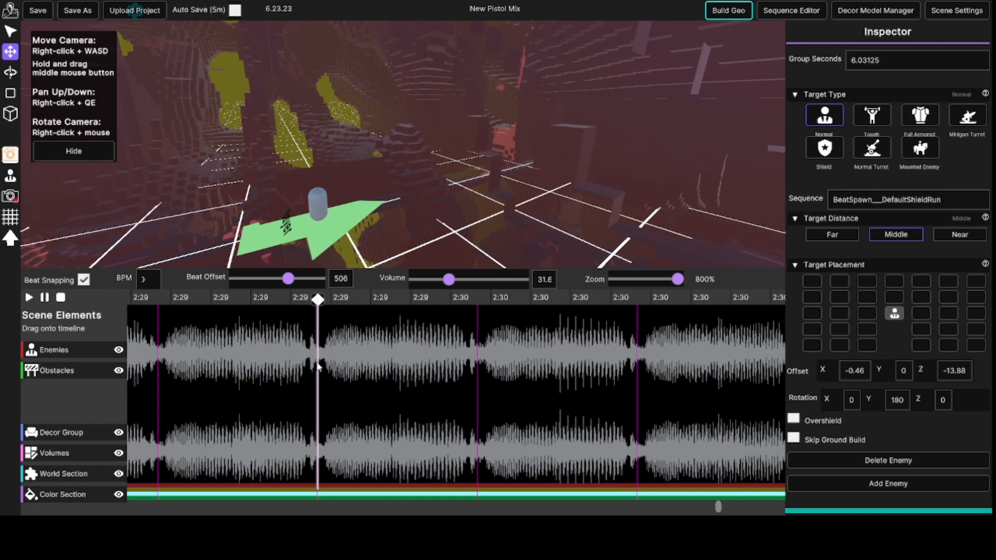
{"action": "key", "text": "space"}
{"action": "key", "text": "space"}
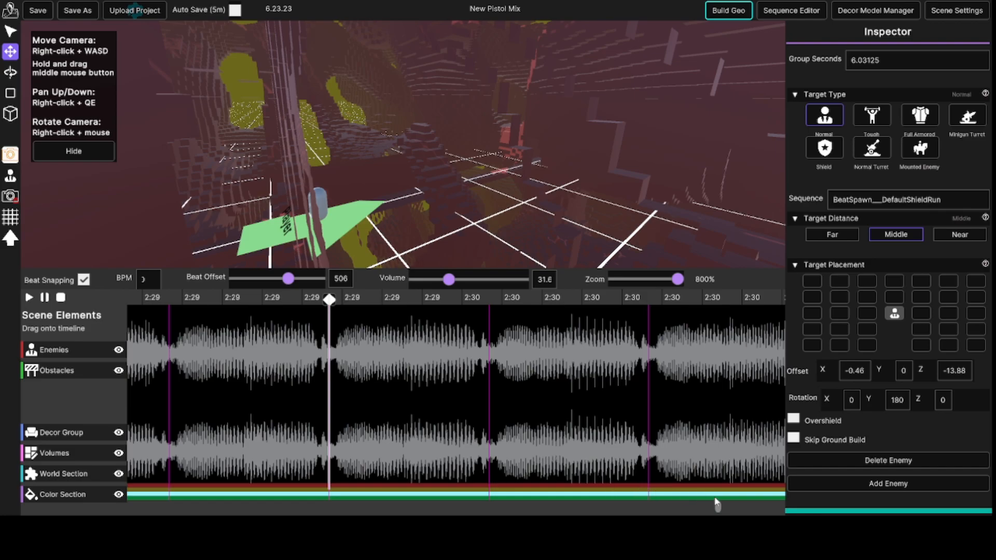
Check the beat line at the loud transition near 0:16 at 200% zoom, playing the song around it
{"action": "left_click_drag", "start_coordinate": [718, 506], "coordinate": [182, 508]}
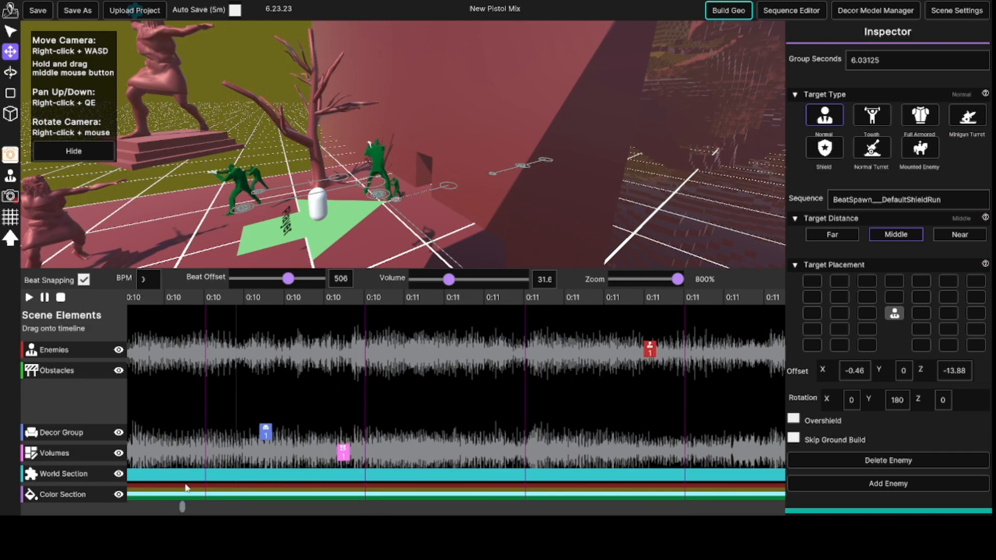
{"action": "left_click_drag", "start_coordinate": [677, 279], "coordinate": [656, 280]}
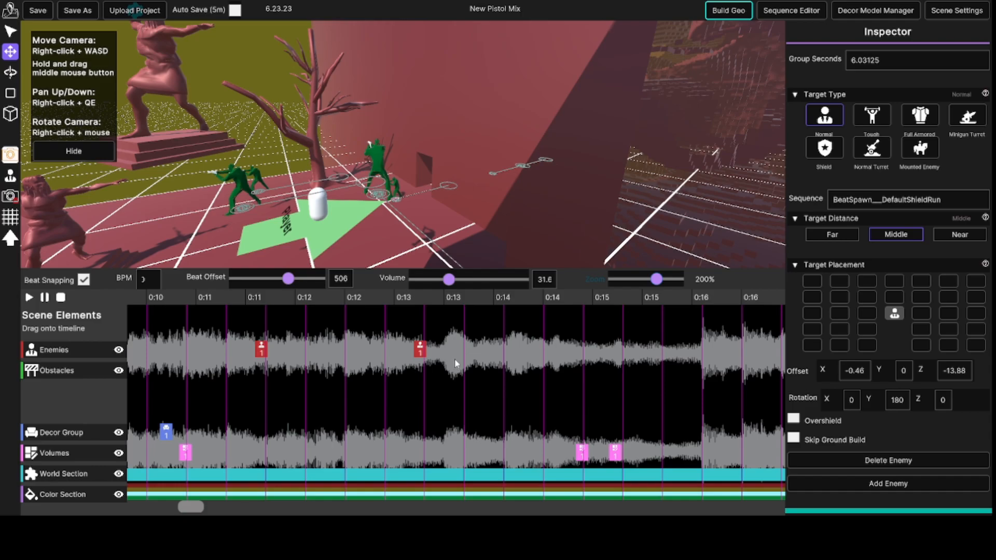
{"action": "left_click", "coordinate": [462, 366]}
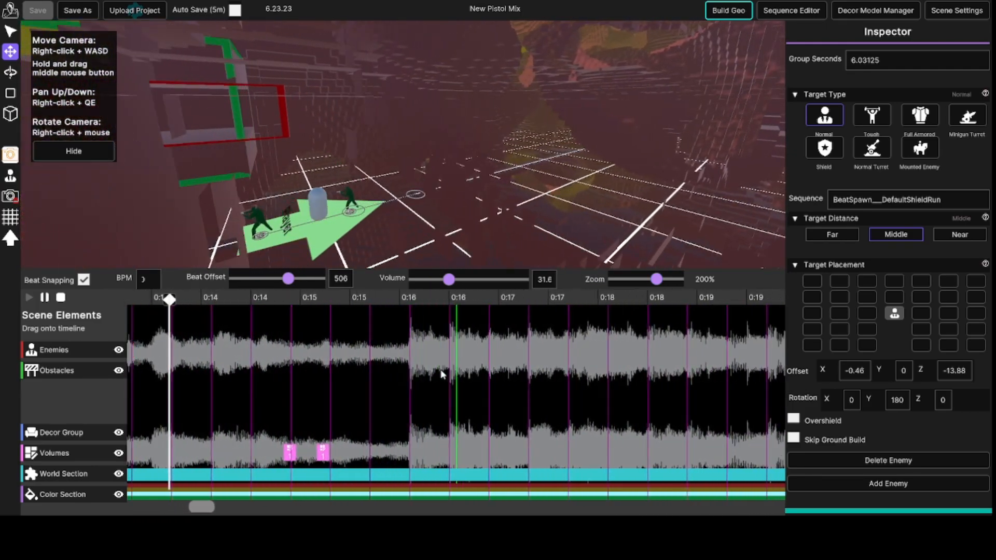
{"action": "left_click", "coordinate": [404, 386]}
{"action": "key", "text": "space"}
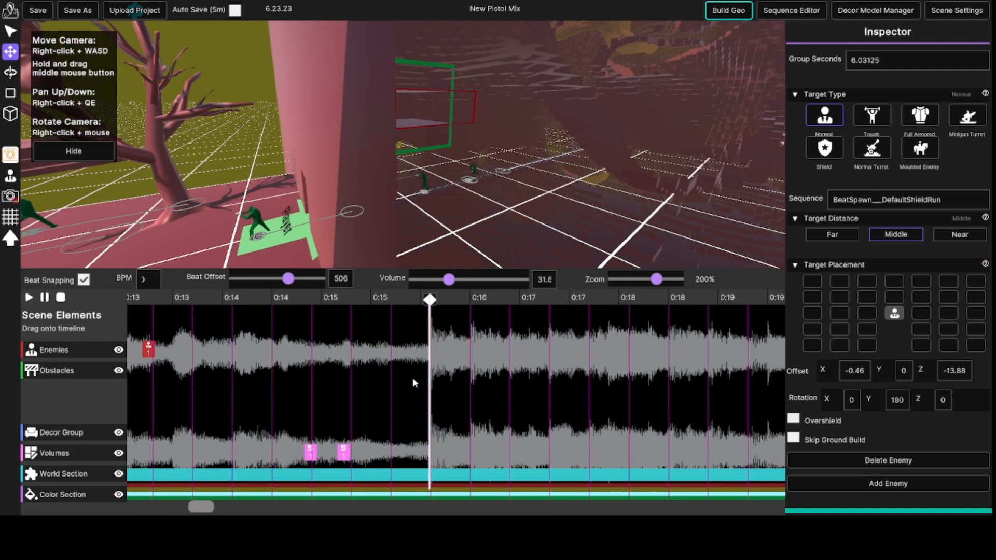
{"action": "left_click", "coordinate": [432, 375]}
{"action": "key", "text": "space"}
{"action": "key", "text": "space"}
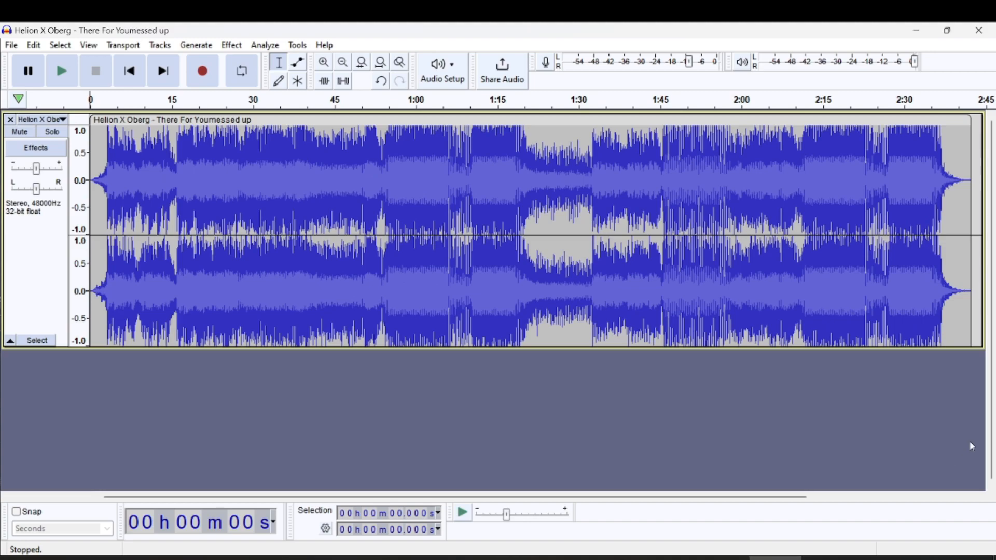
In Audacity, play the start of the "There For You" track briefly and select the entire track
{"action": "key", "text": "space"}
{"action": "key", "text": "space"}
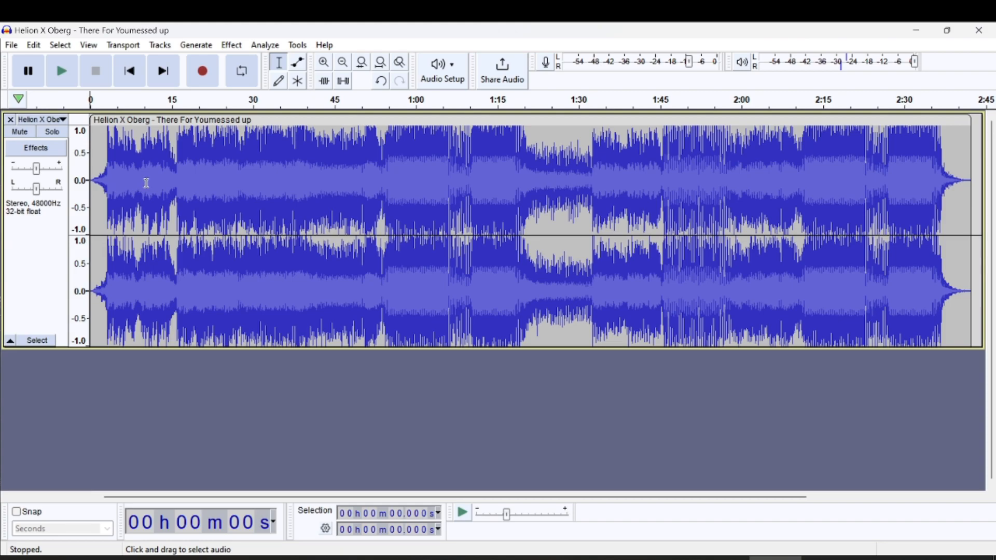
{"action": "key", "text": "ctrl+a"}
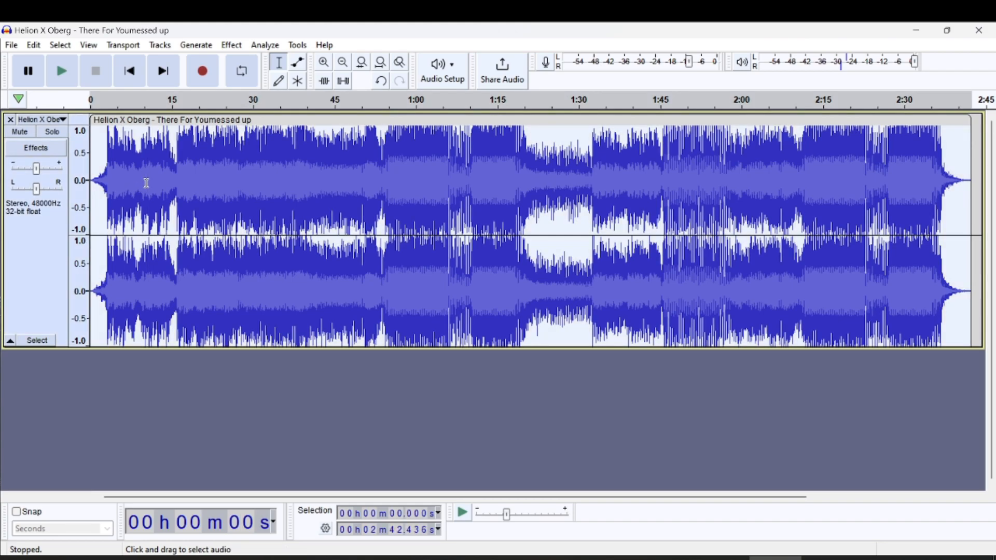
Apply the Change Tempo effect to the selected track, converting it from 150.040 to 150 beats per minute
{"action": "left_click", "coordinate": [262, 48]}
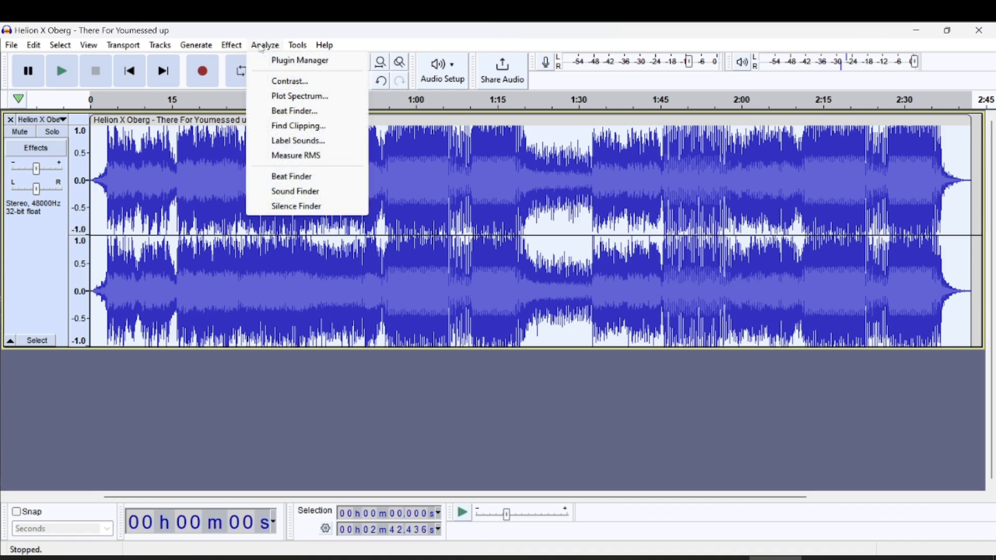
{"action": "mouse_move", "coordinate": [234, 47]}
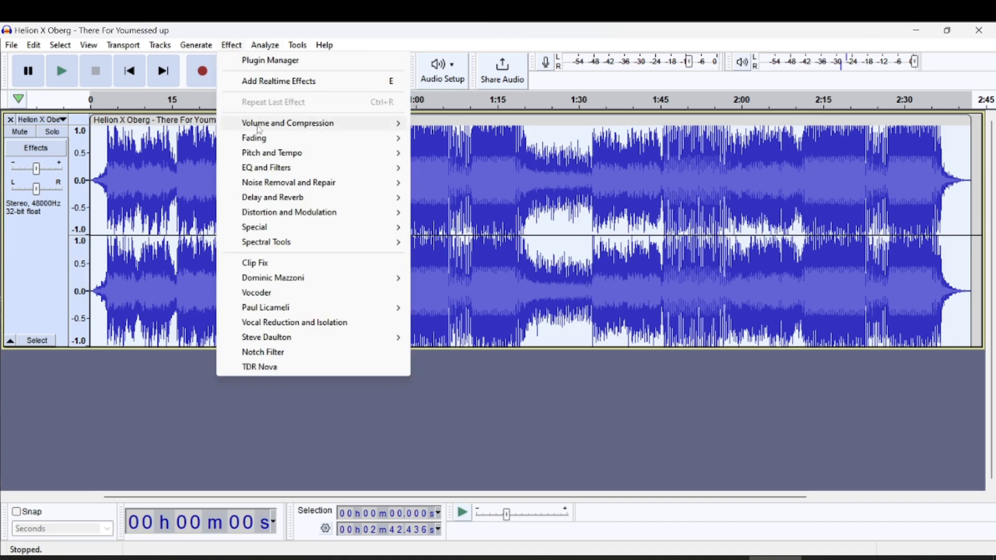
{"action": "mouse_move", "coordinate": [259, 128]}
{"action": "mouse_move", "coordinate": [259, 154]}
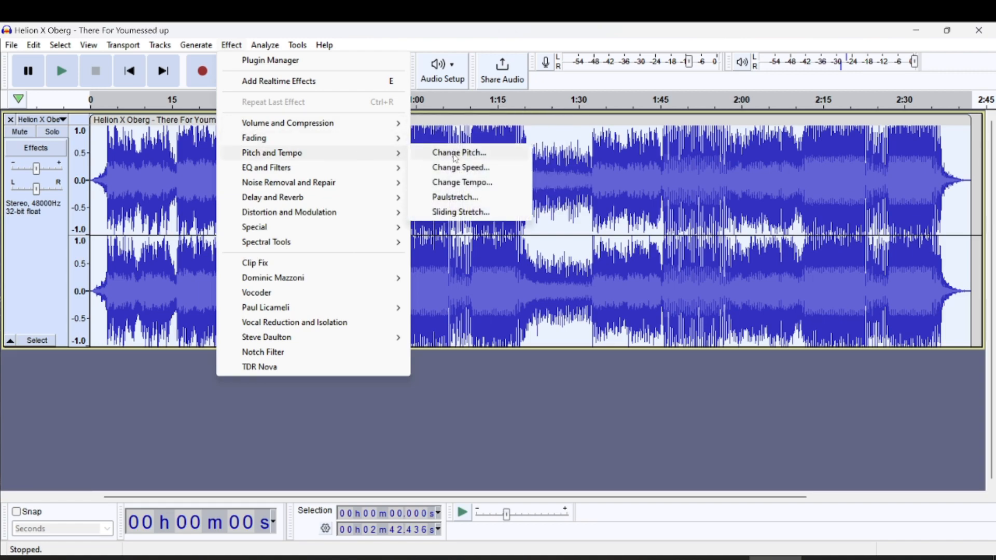
{"action": "left_click", "coordinate": [449, 185]}
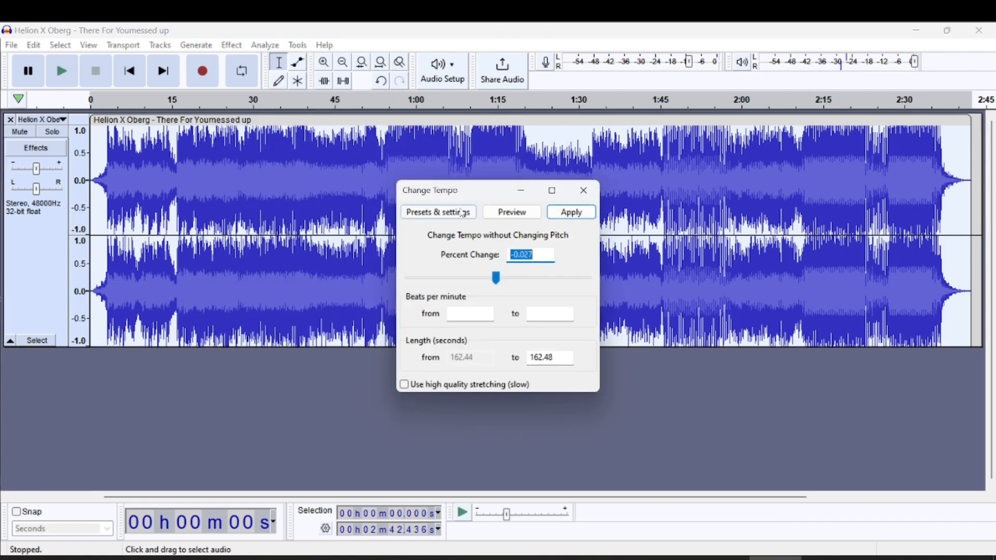
{"action": "left_click", "coordinate": [465, 315]}
{"action": "type", "text": "150.040"}
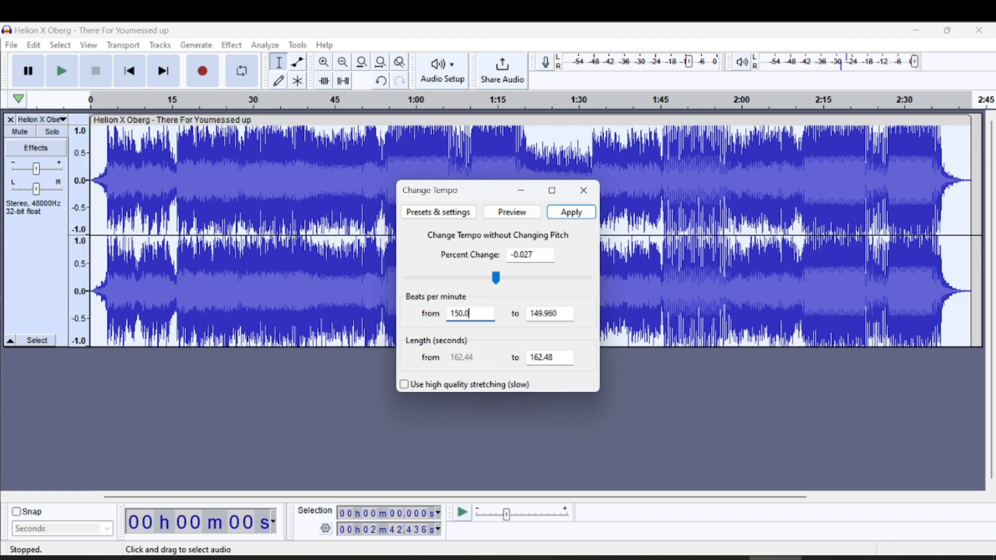
{"action": "key", "text": "Tab"}
{"action": "type", "text": "150"}
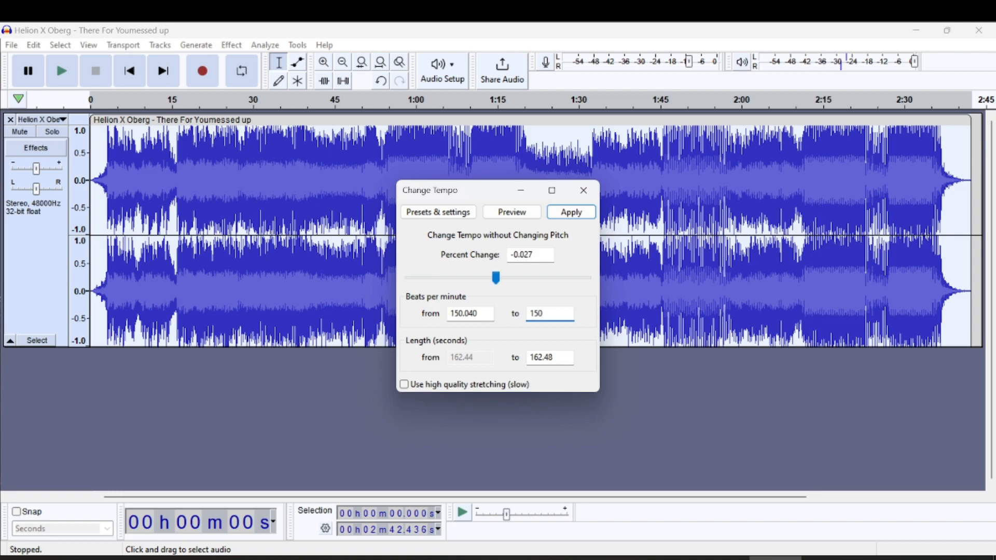
{"action": "left_click", "coordinate": [571, 212]}
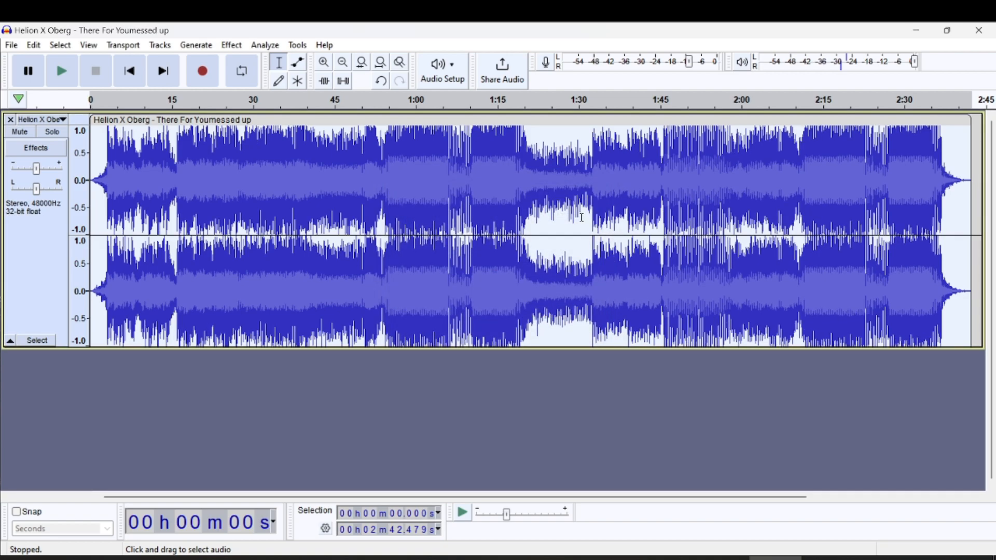